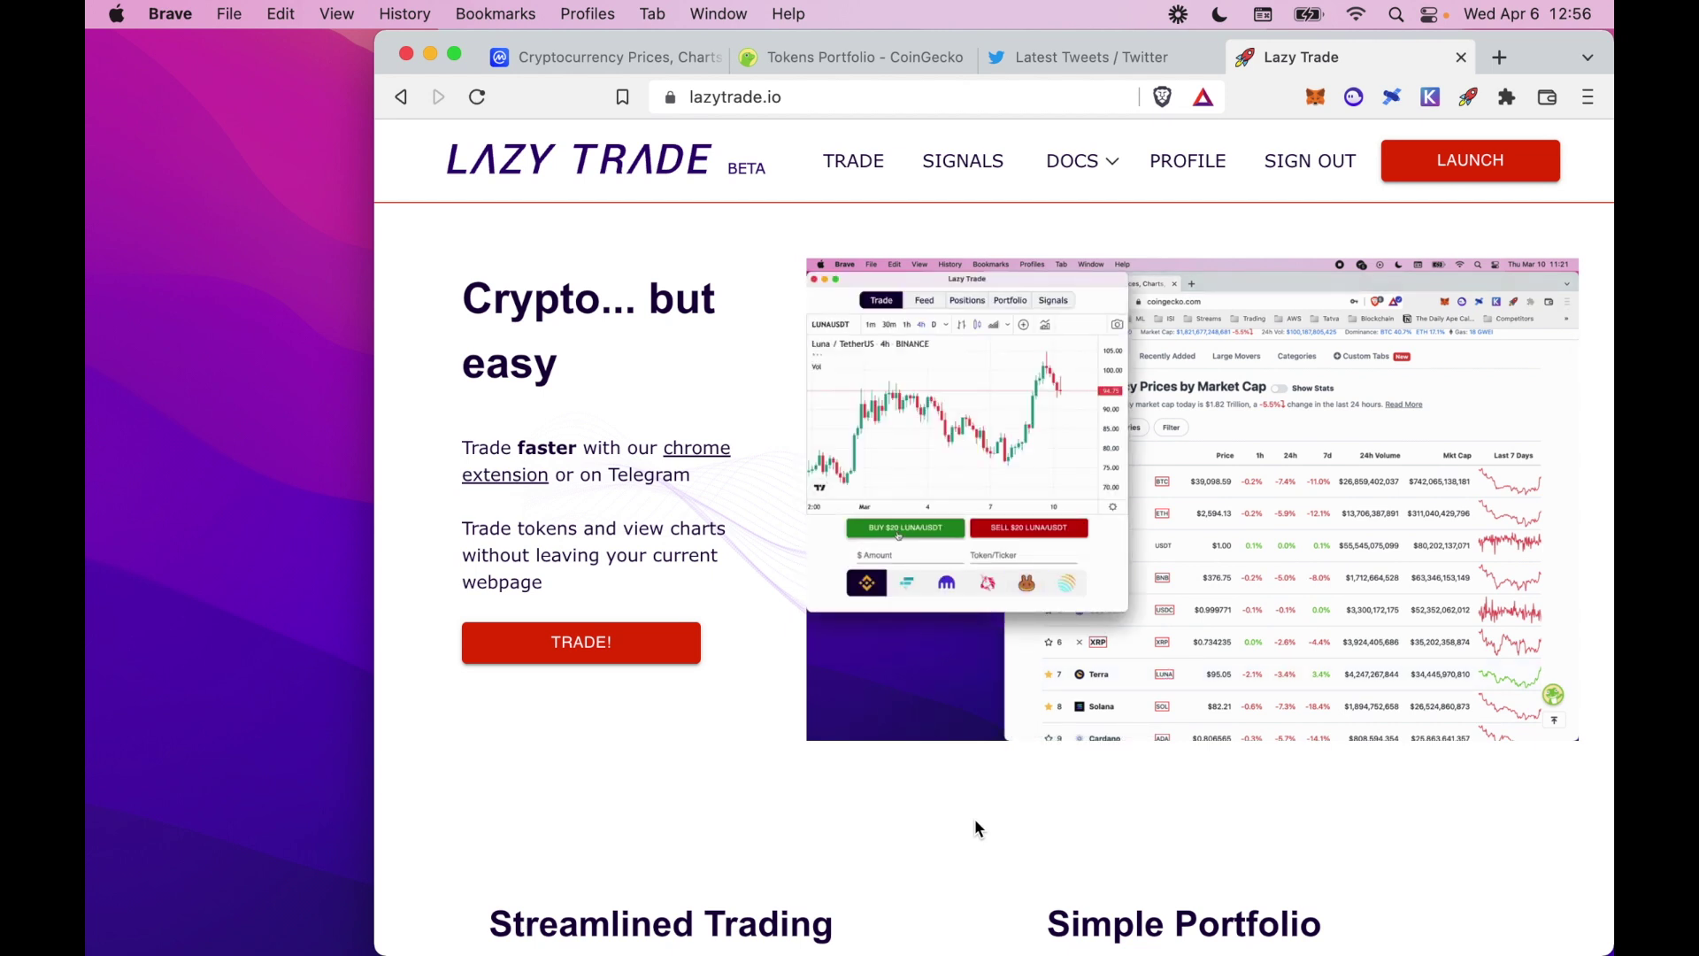
Buy $20 of BTC/USDT on Binance through the Lazy Trade panel
{"action": "left_click", "coordinate": [1468, 99]}
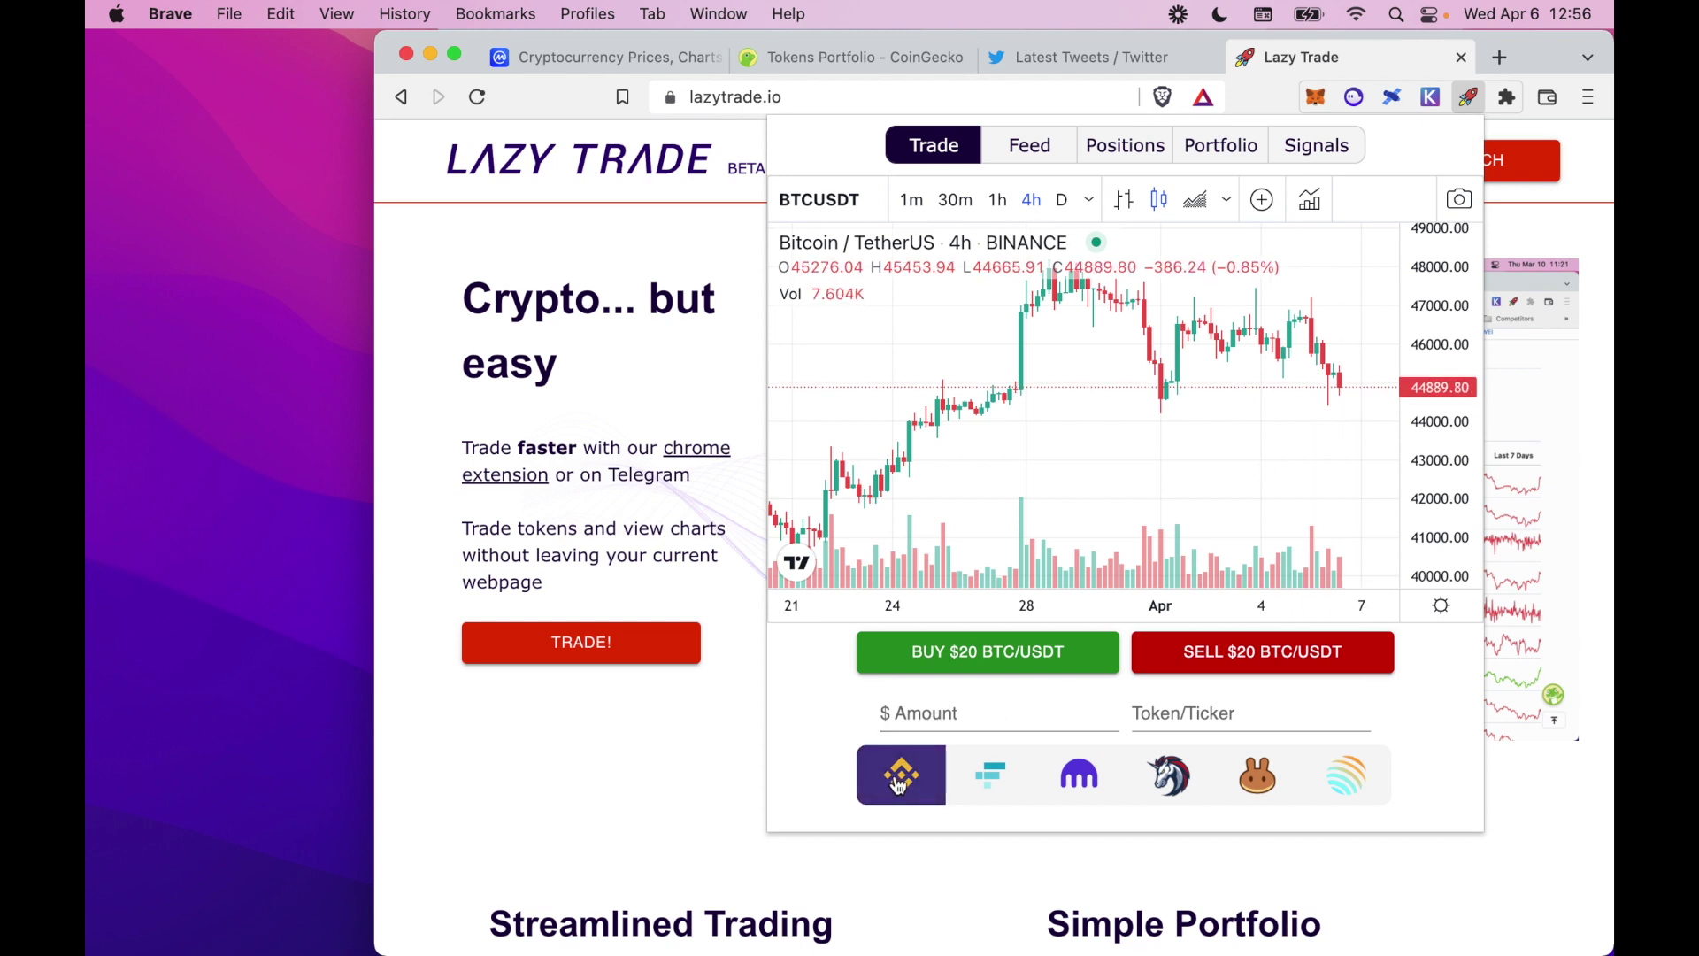
{"action": "left_click", "coordinate": [989, 657]}
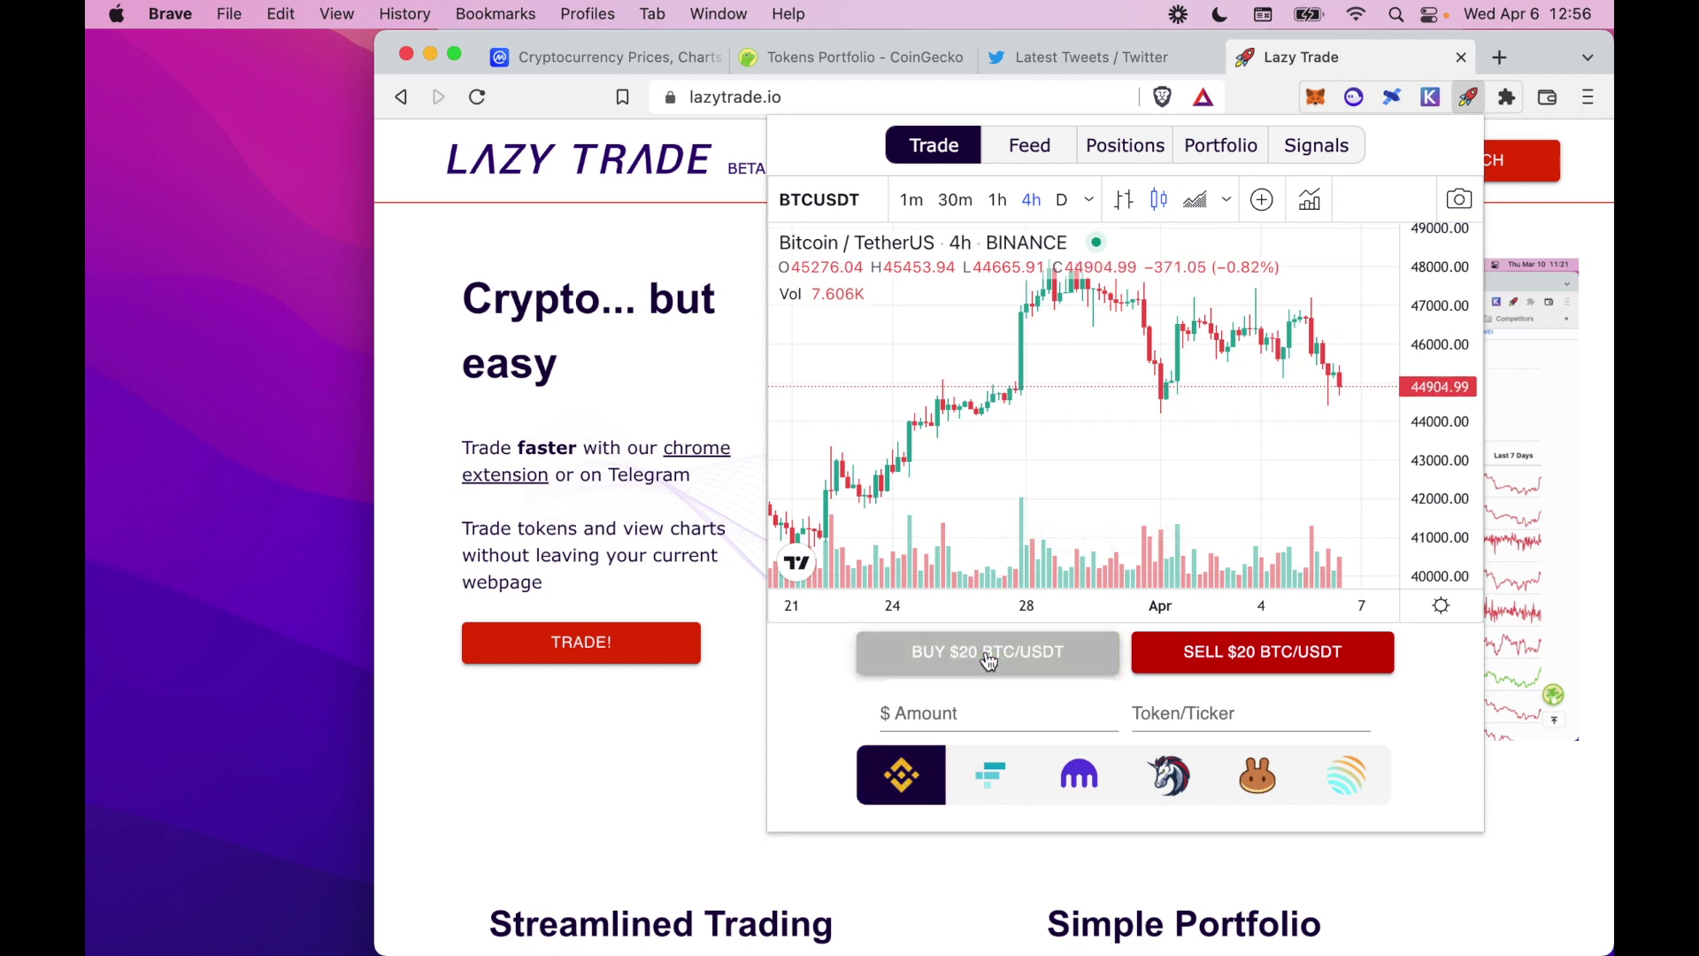
{"action": "scroll", "coordinate": [1158, 447], "scroll_direction": "up", "scroll_amount": 3}
{"action": "scroll", "coordinate": [1157, 447], "scroll_direction": "down", "scroll_amount": 3}
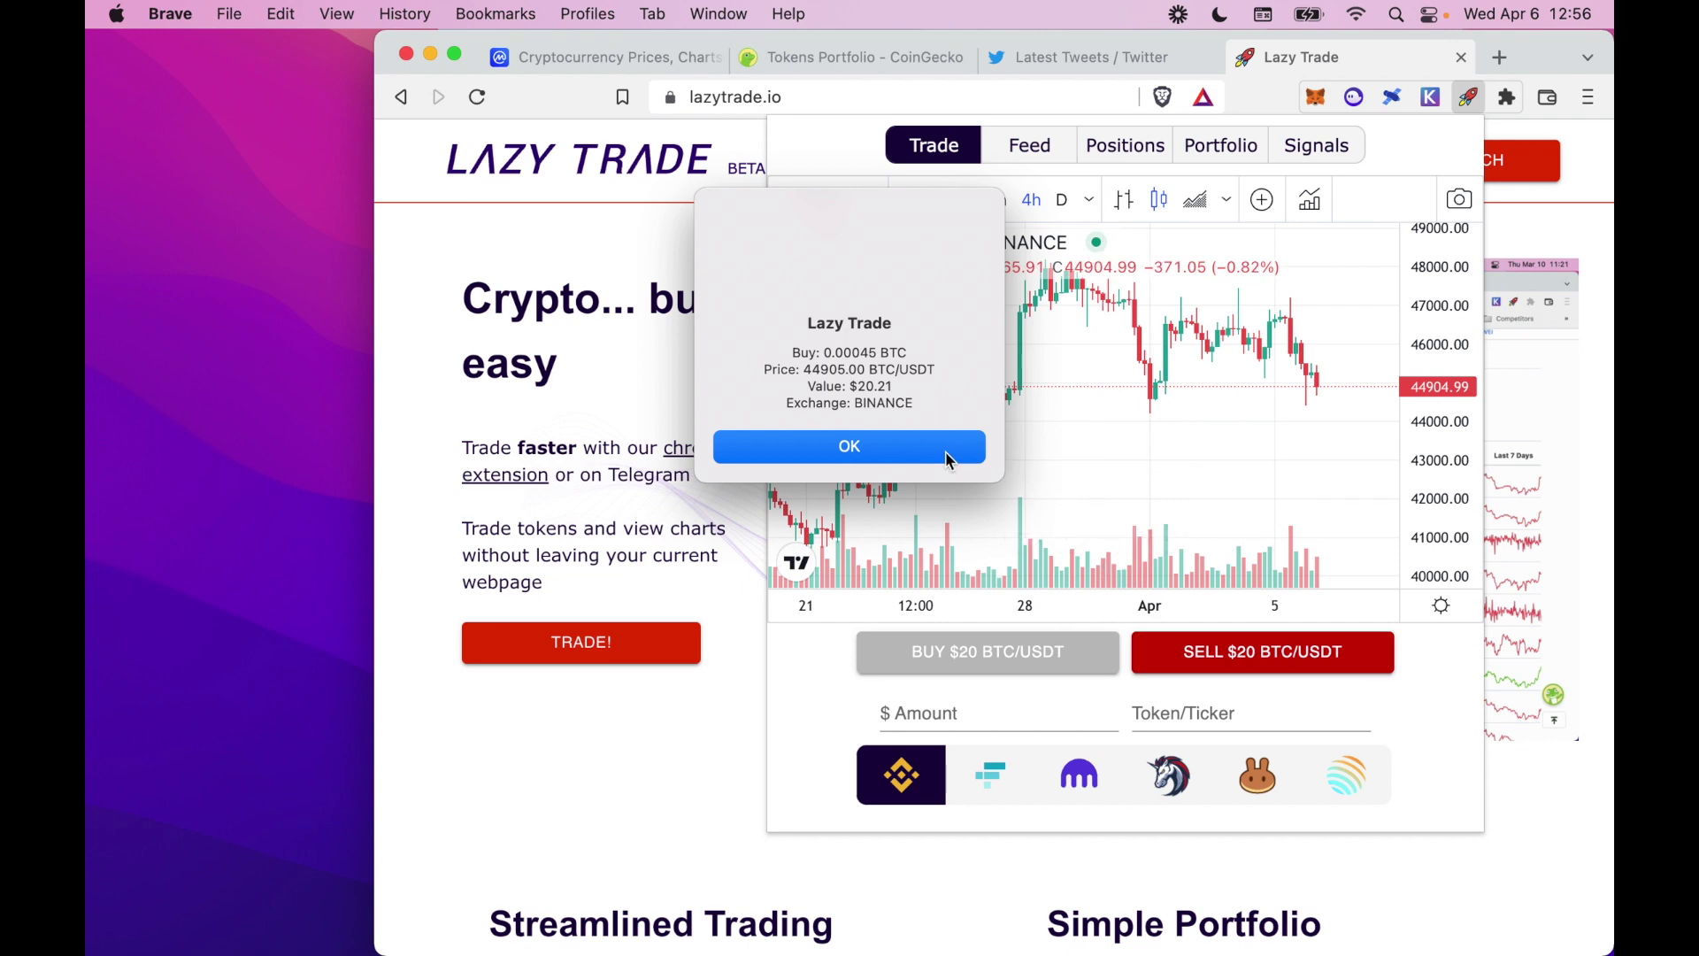
{"action": "left_click", "coordinate": [948, 459]}
{"action": "scroll", "coordinate": [1211, 489], "scroll_direction": "down", "scroll_amount": 3}
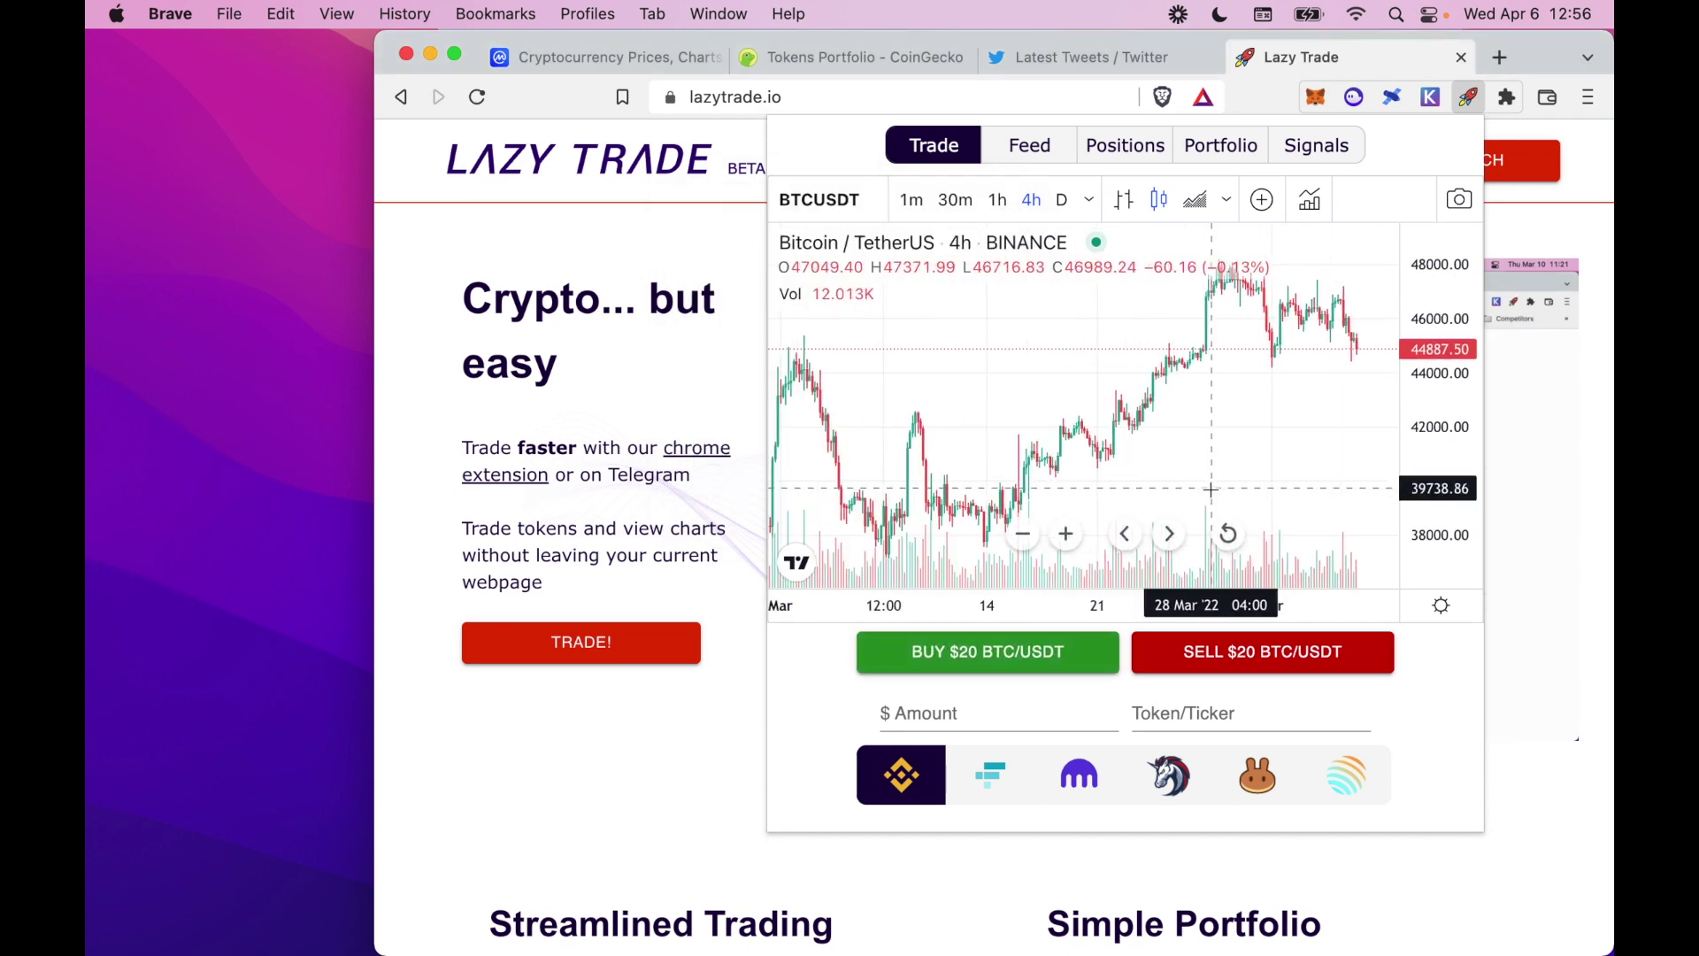
{"action": "scroll", "coordinate": [1211, 489], "scroll_direction": "up", "scroll_amount": 3}
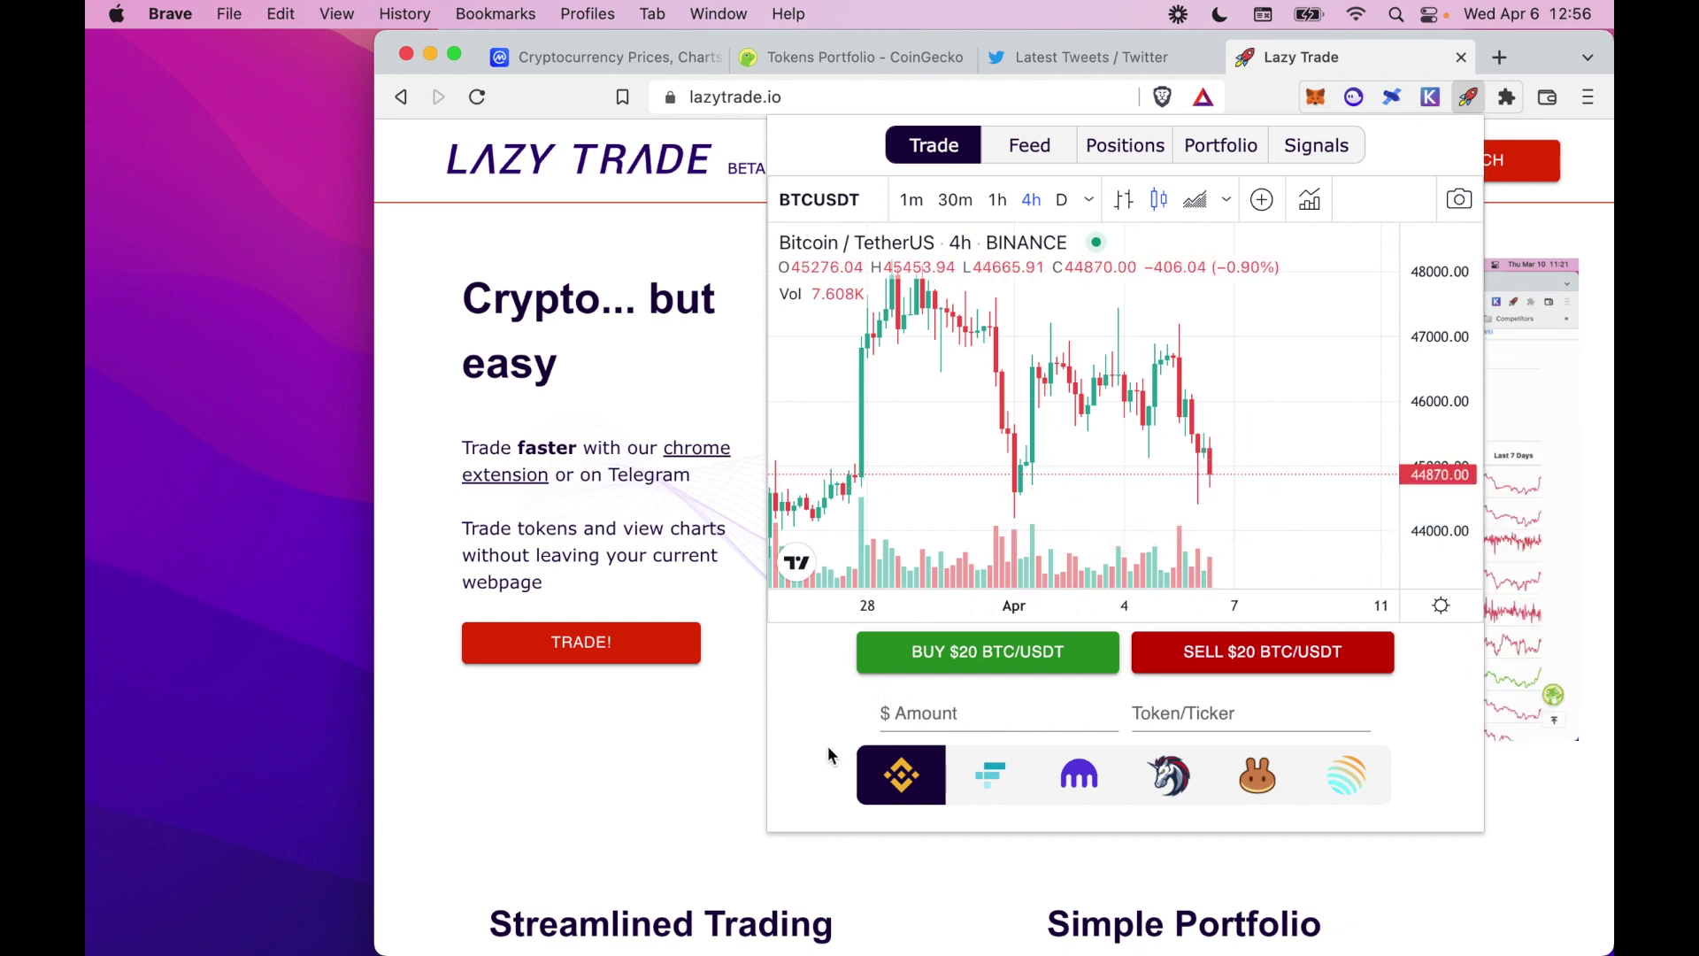
Switch to FTX and buy $20 of SOL/USD, filling 0.16 SOL at 121.7975
{"action": "left_click", "coordinate": [989, 774]}
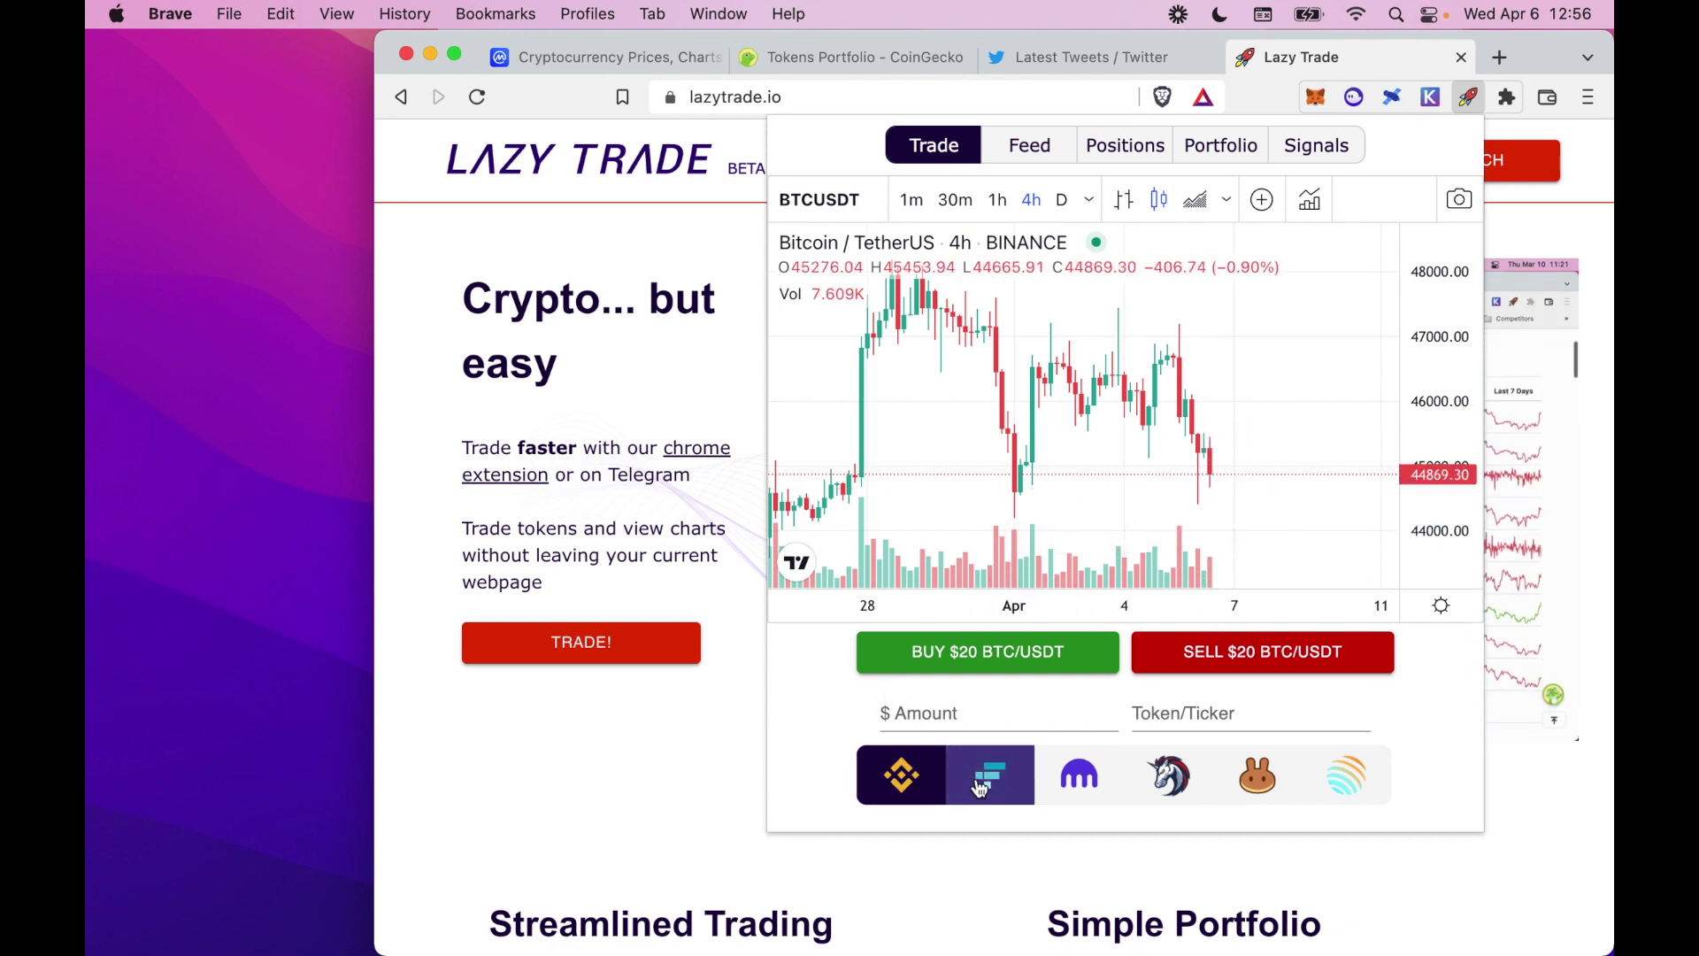
{"action": "left_click", "coordinate": [1240, 708]}
{"action": "type", "text": "SOL"}
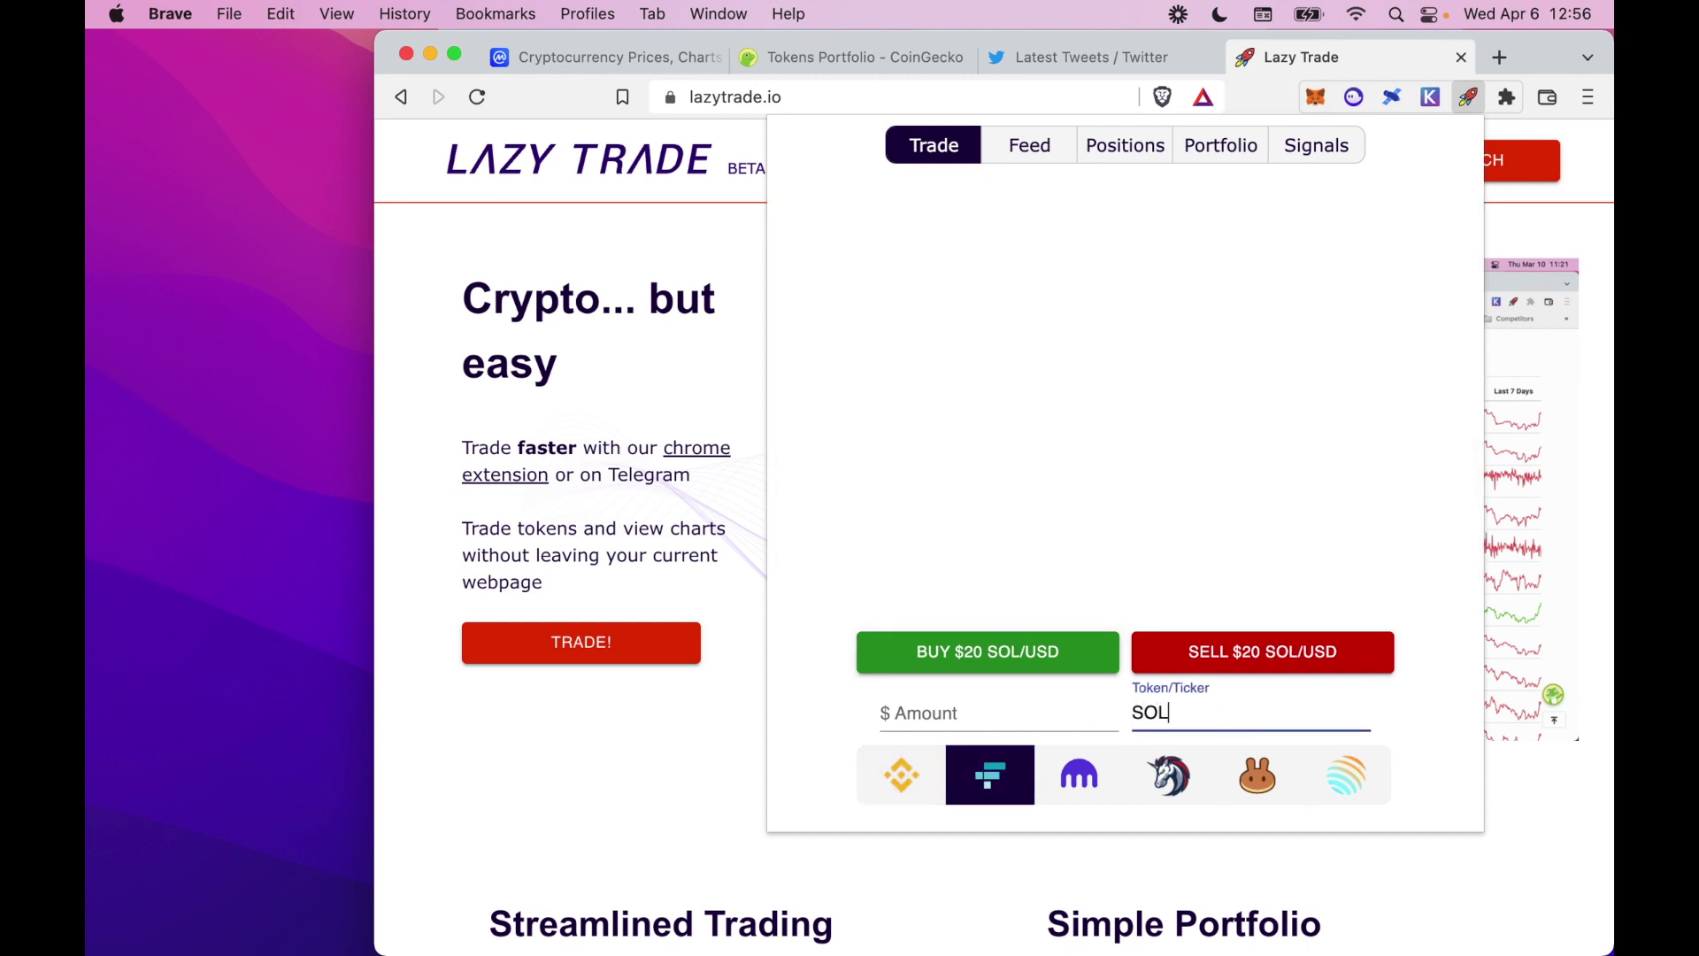
{"action": "left_click", "coordinate": [1056, 666]}
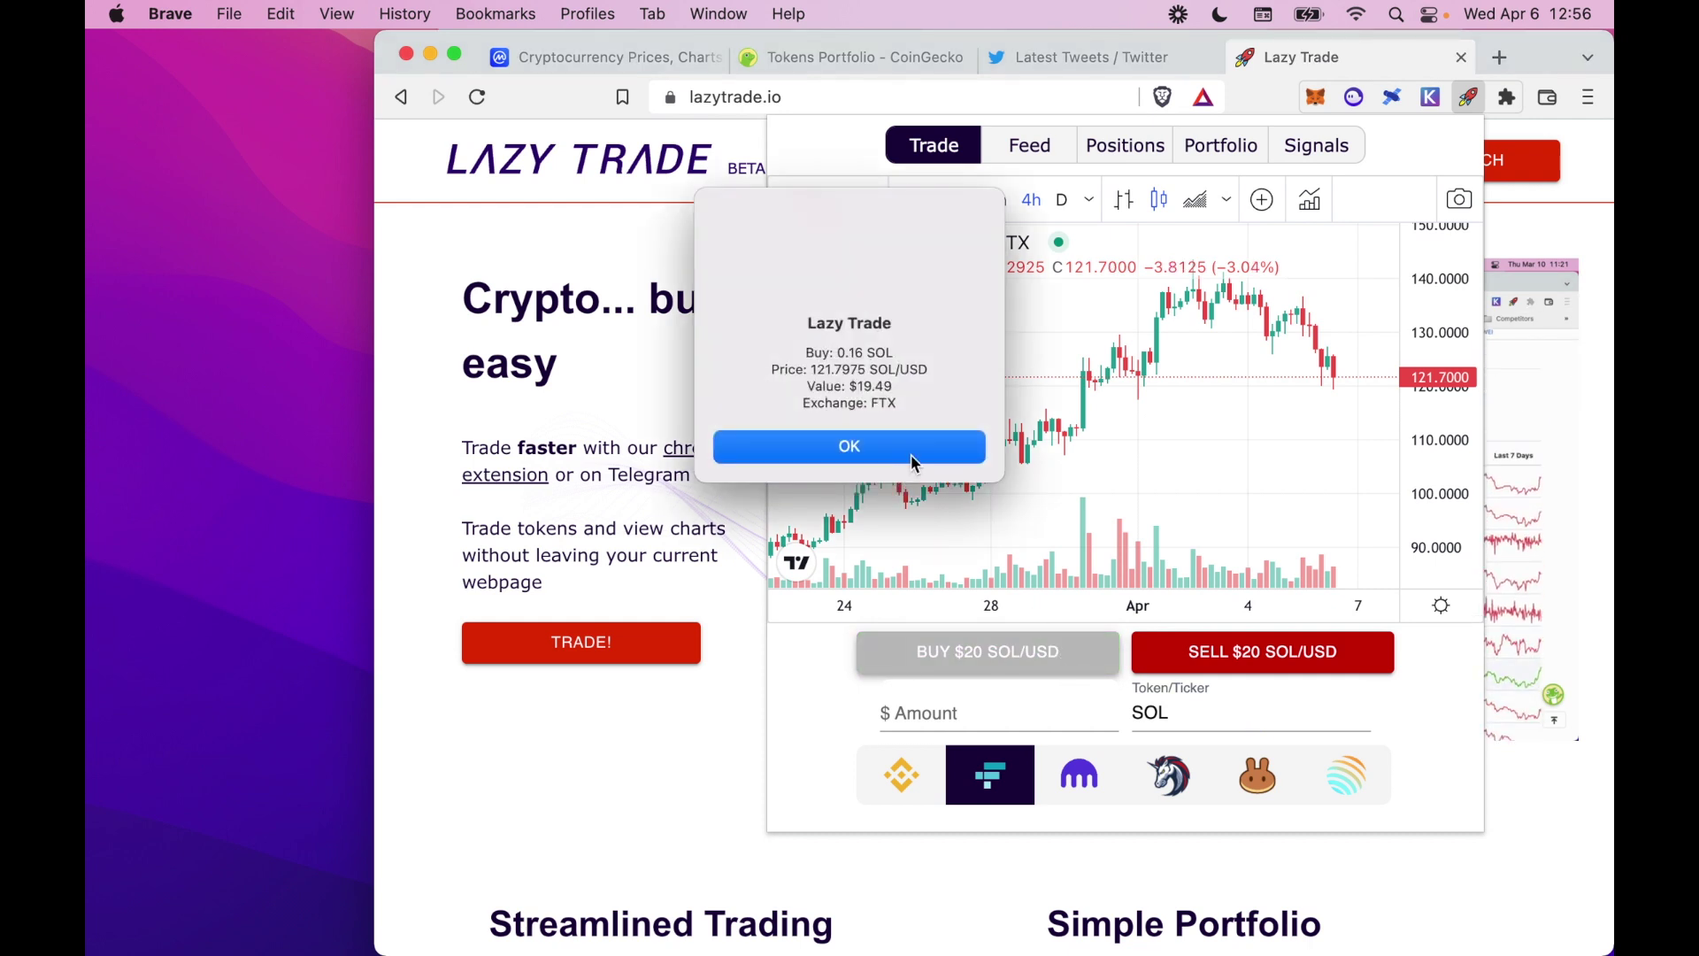
{"action": "left_click", "coordinate": [912, 461]}
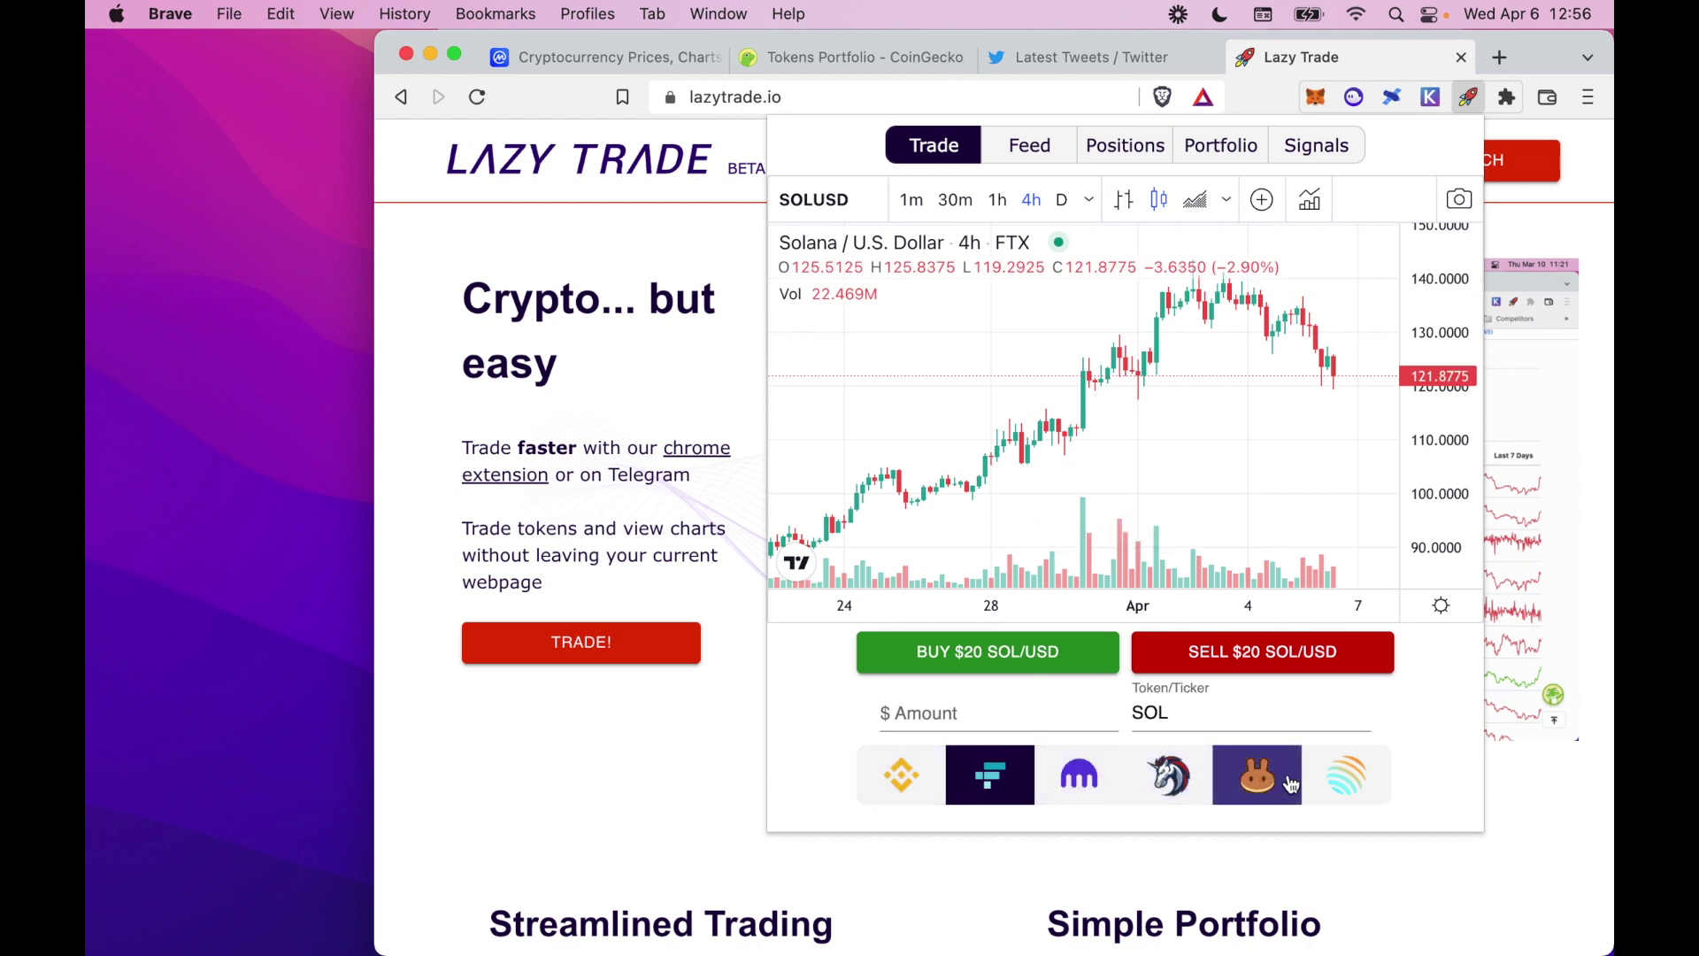
Close the SOL/USD position at 121.9825 and the BTC/USDT position at 44,896.77
{"action": "left_click", "coordinate": [1143, 156]}
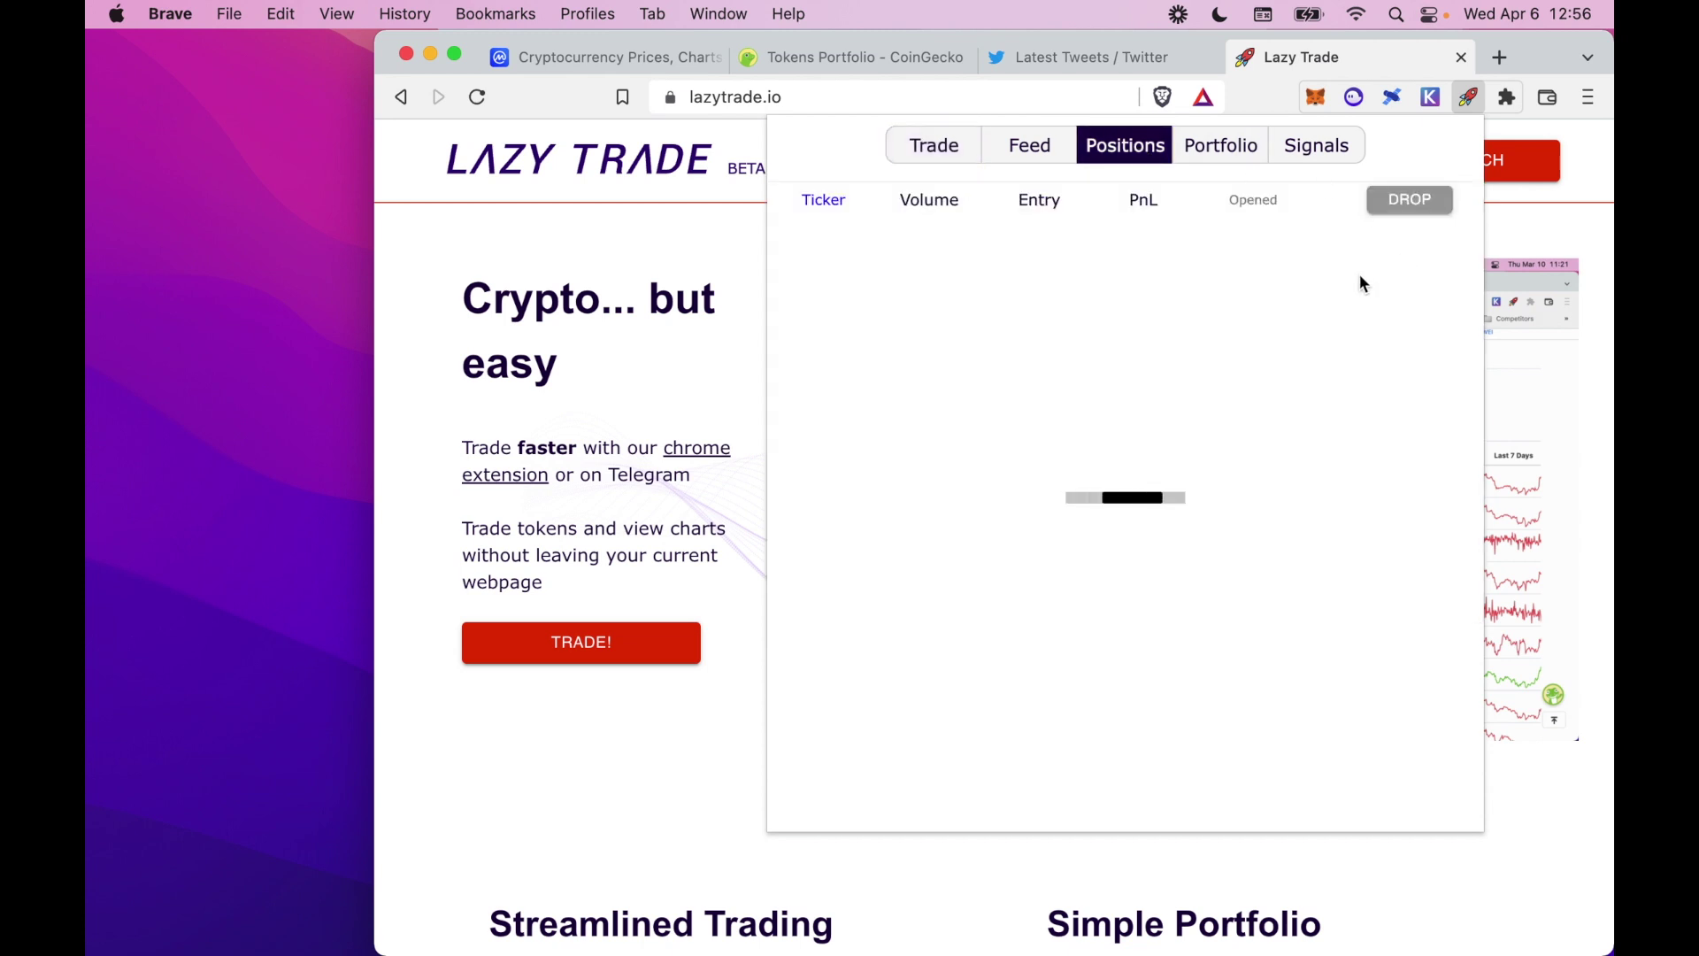
{"action": "scroll", "coordinate": [1203, 538], "scroll_direction": "down", "scroll_amount": 2}
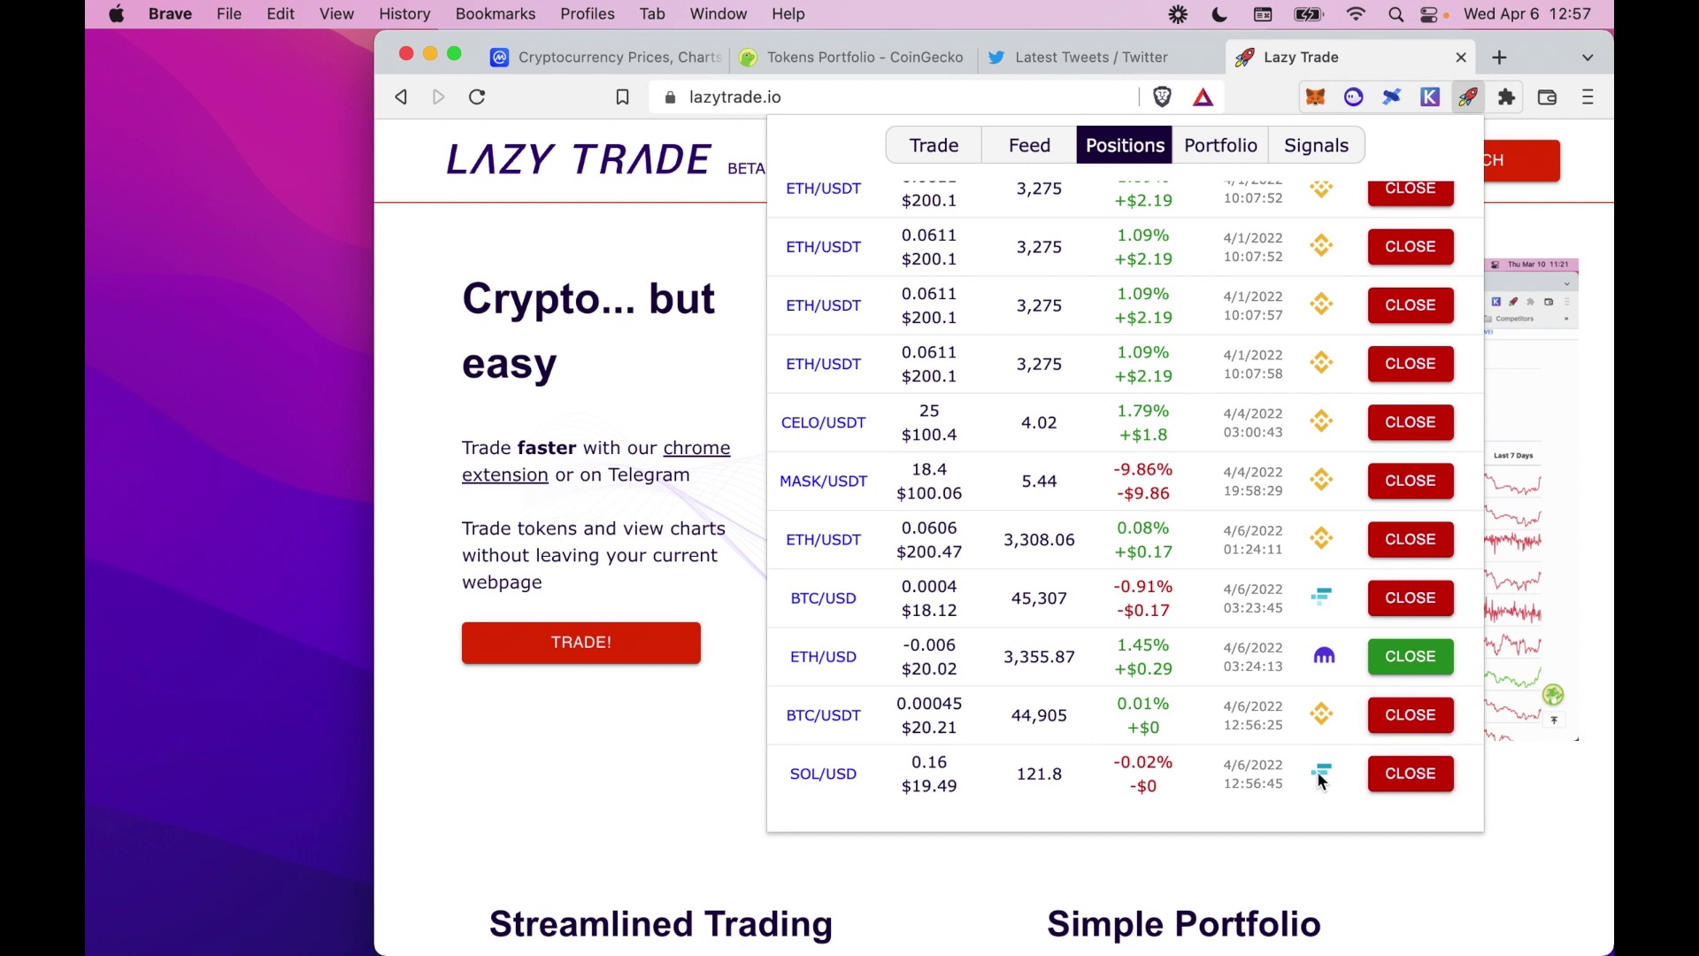
{"action": "left_click", "coordinate": [1433, 783]}
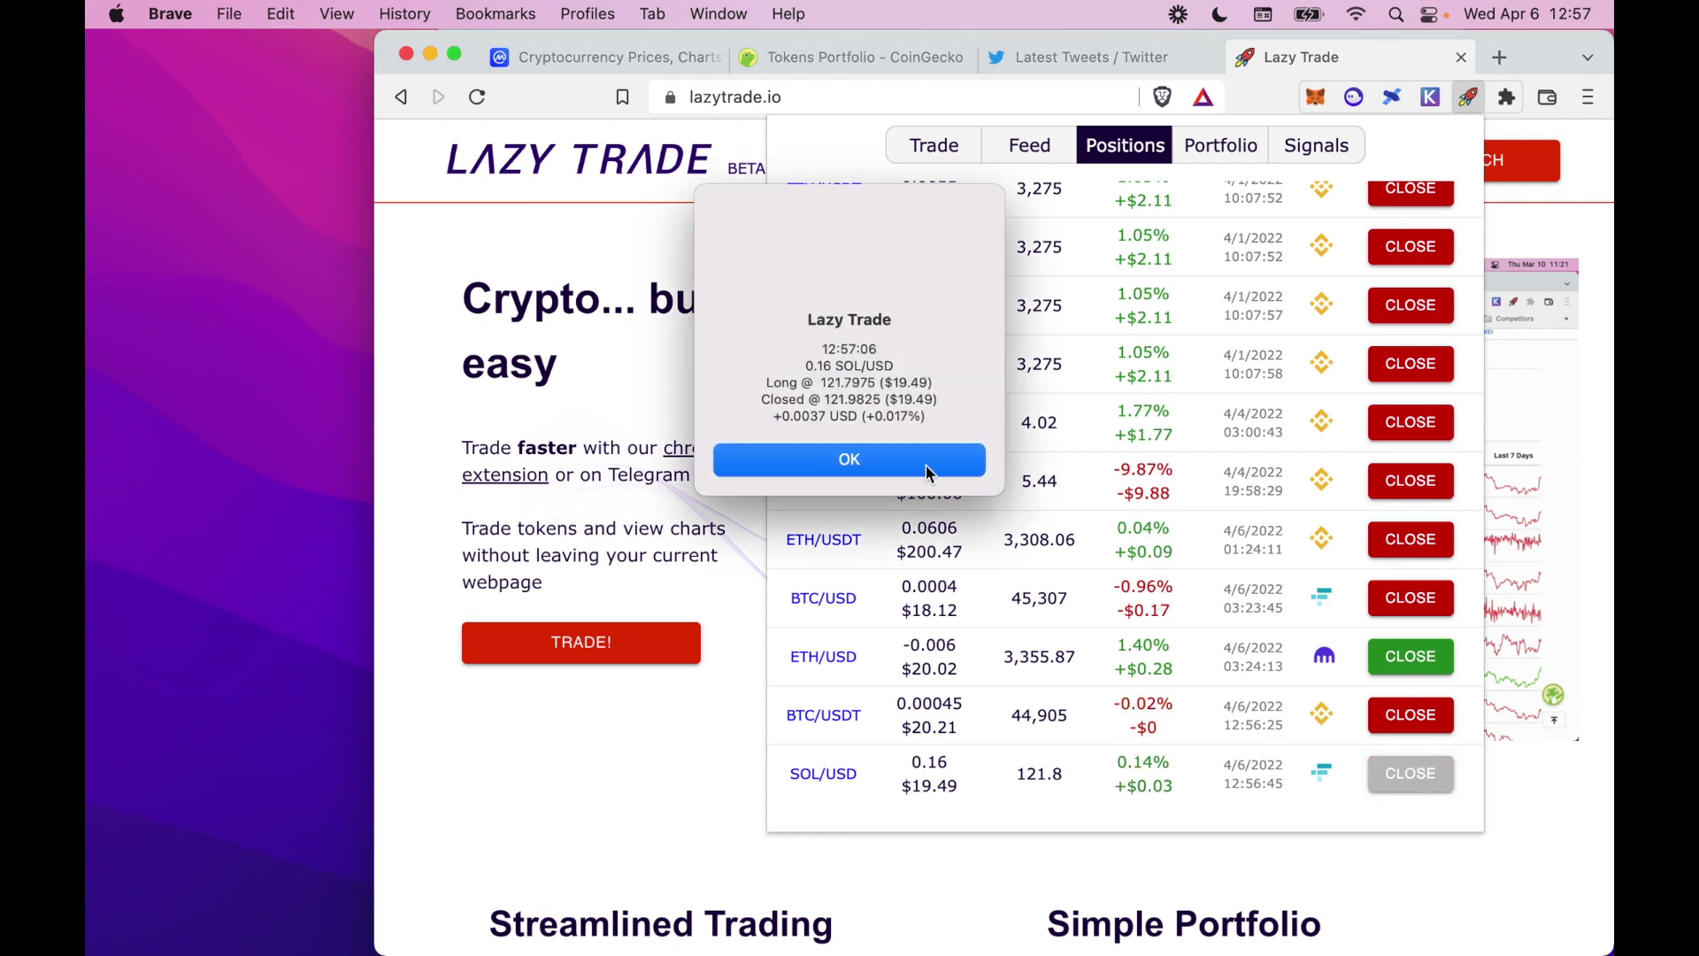
{"action": "left_click", "coordinate": [907, 461]}
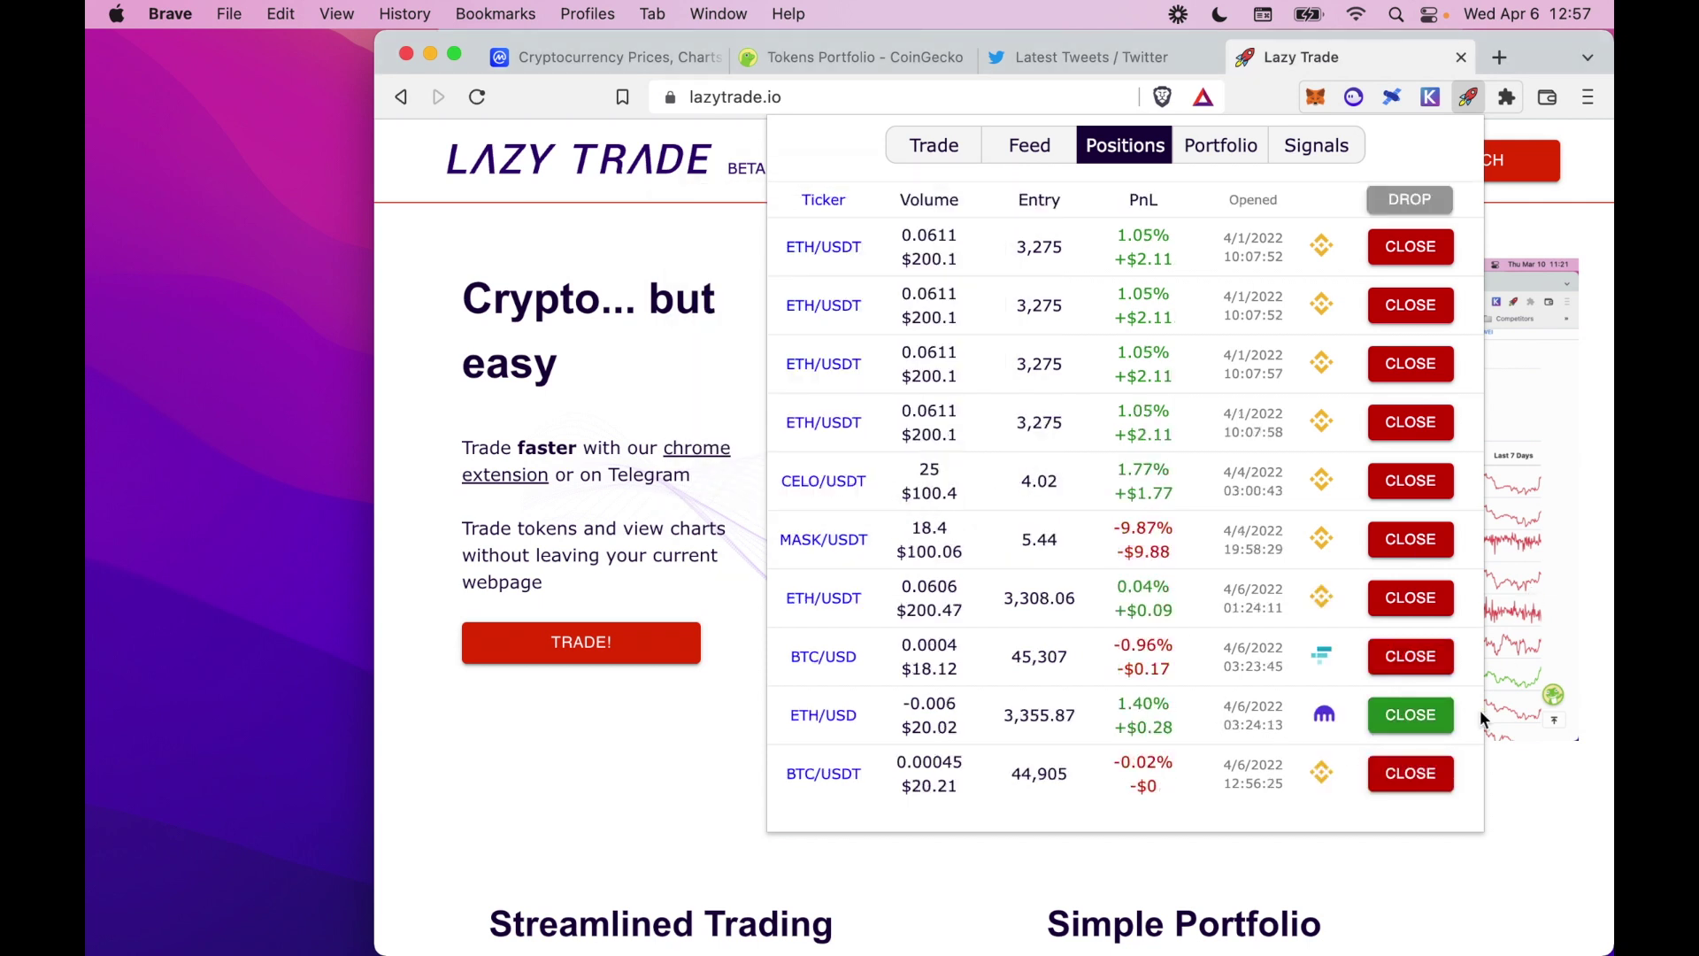
{"action": "left_click", "coordinate": [1407, 773]}
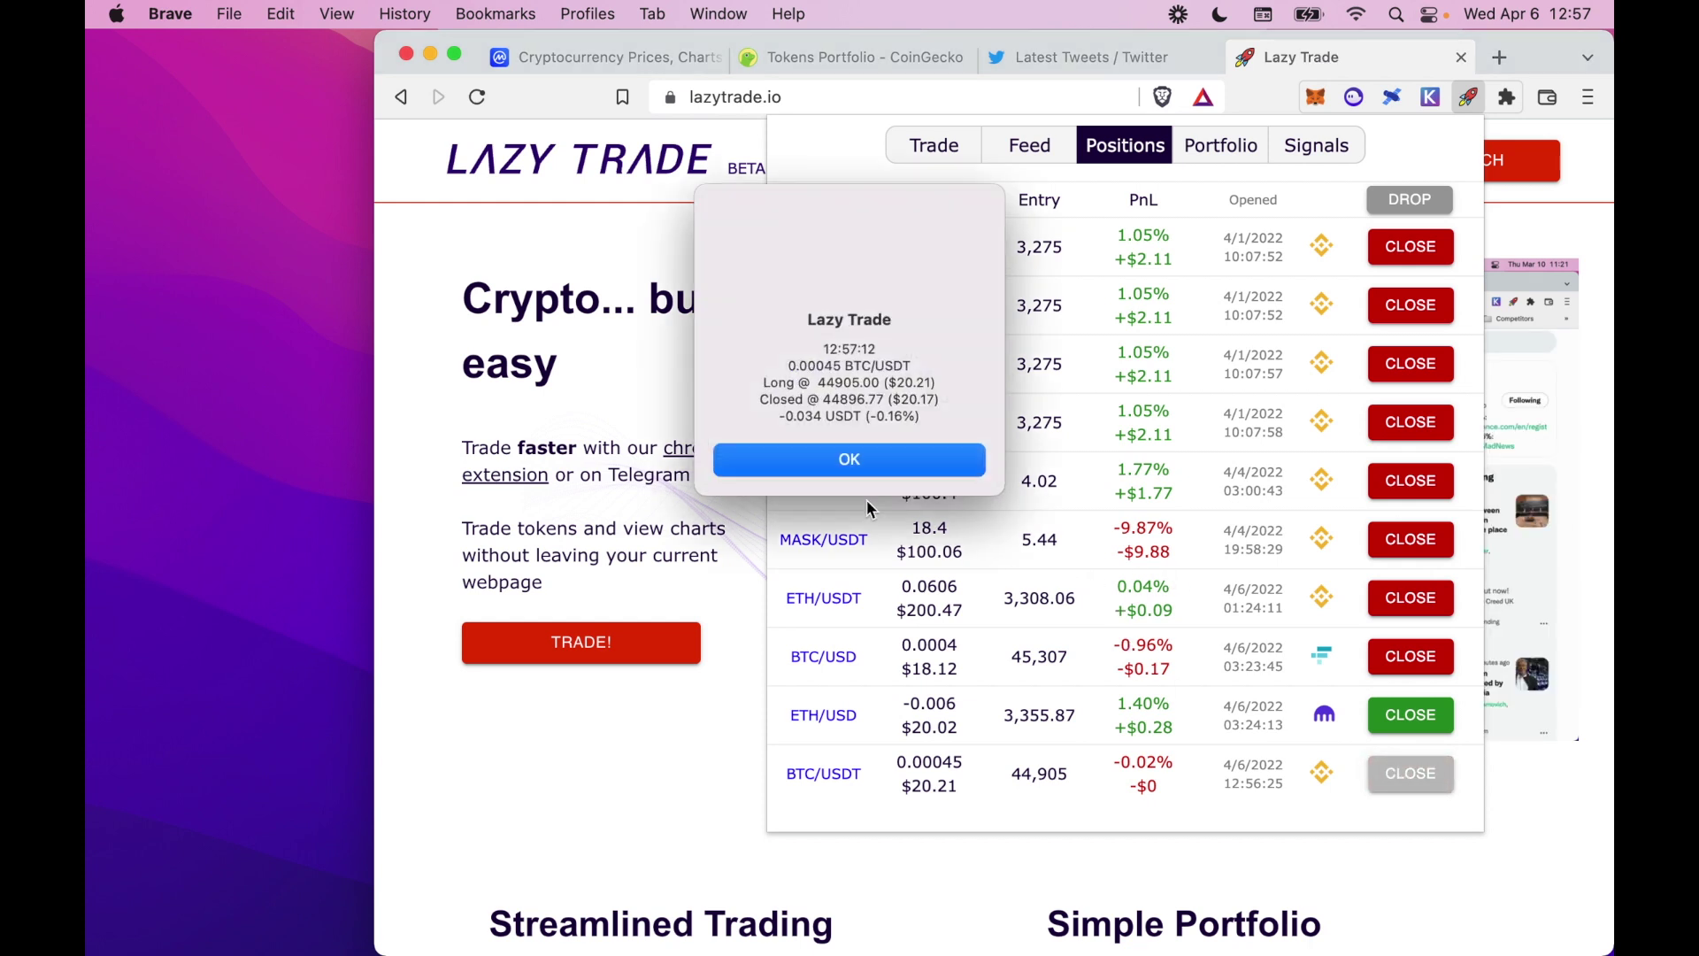
{"action": "left_click", "coordinate": [909, 467]}
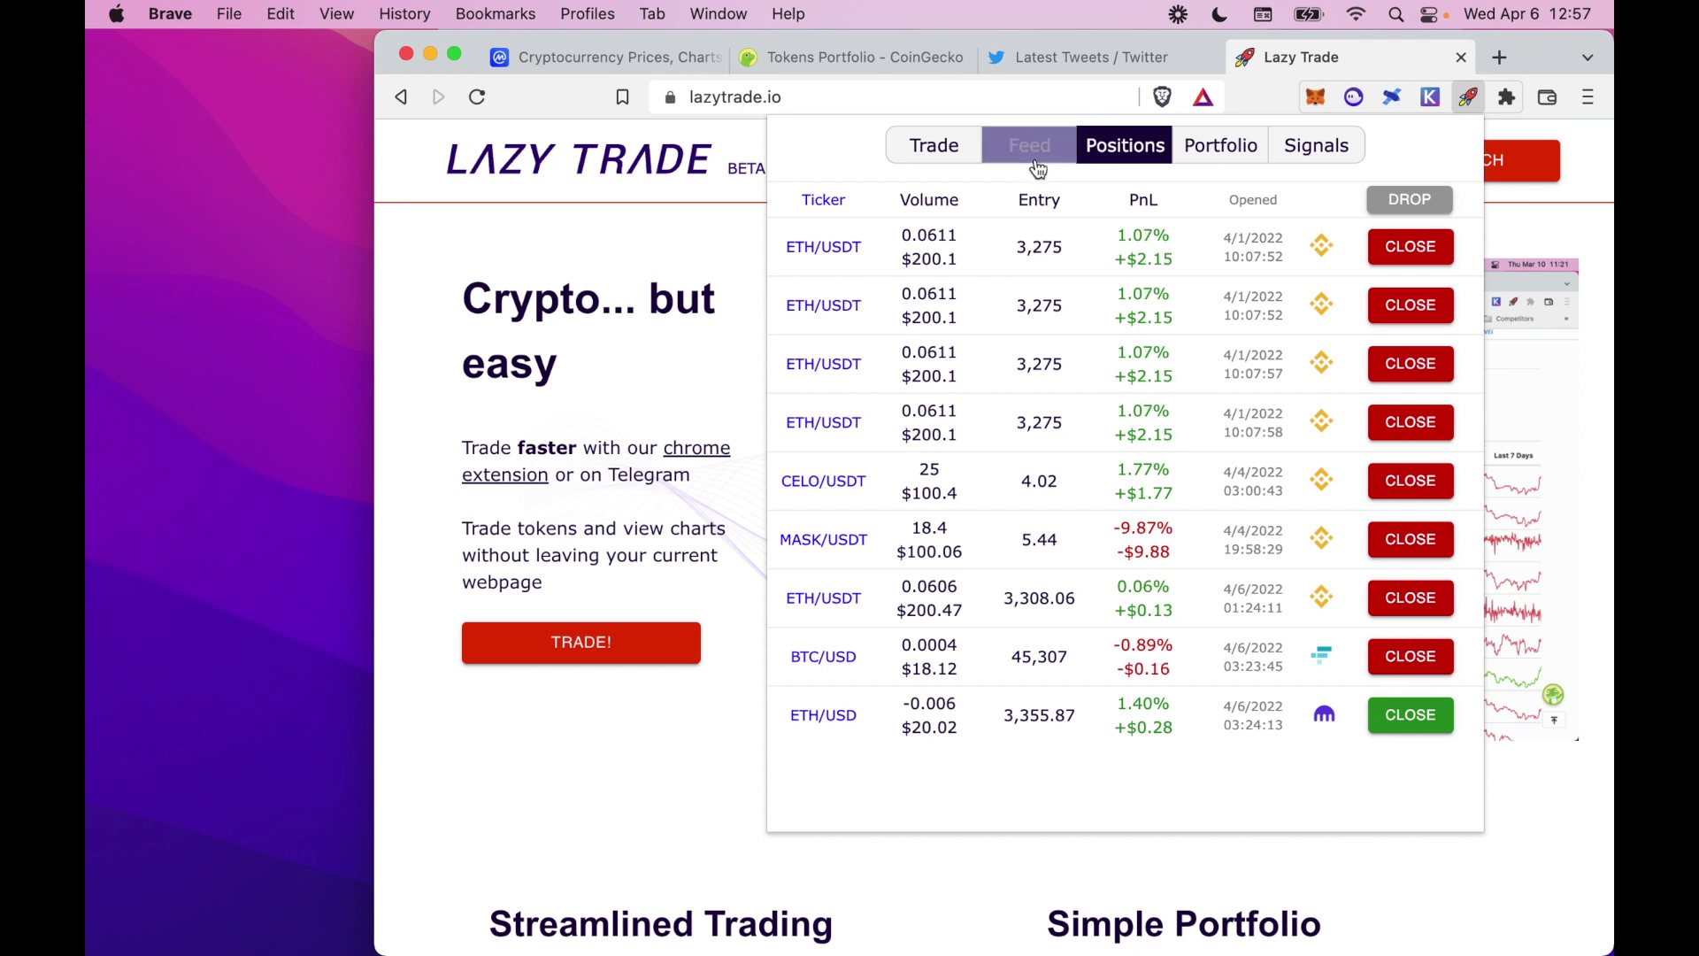
Load the LUNA/USDT chart from a LUNA-tagged feed tweet, then view the portfolio
{"action": "left_click", "coordinate": [1037, 167]}
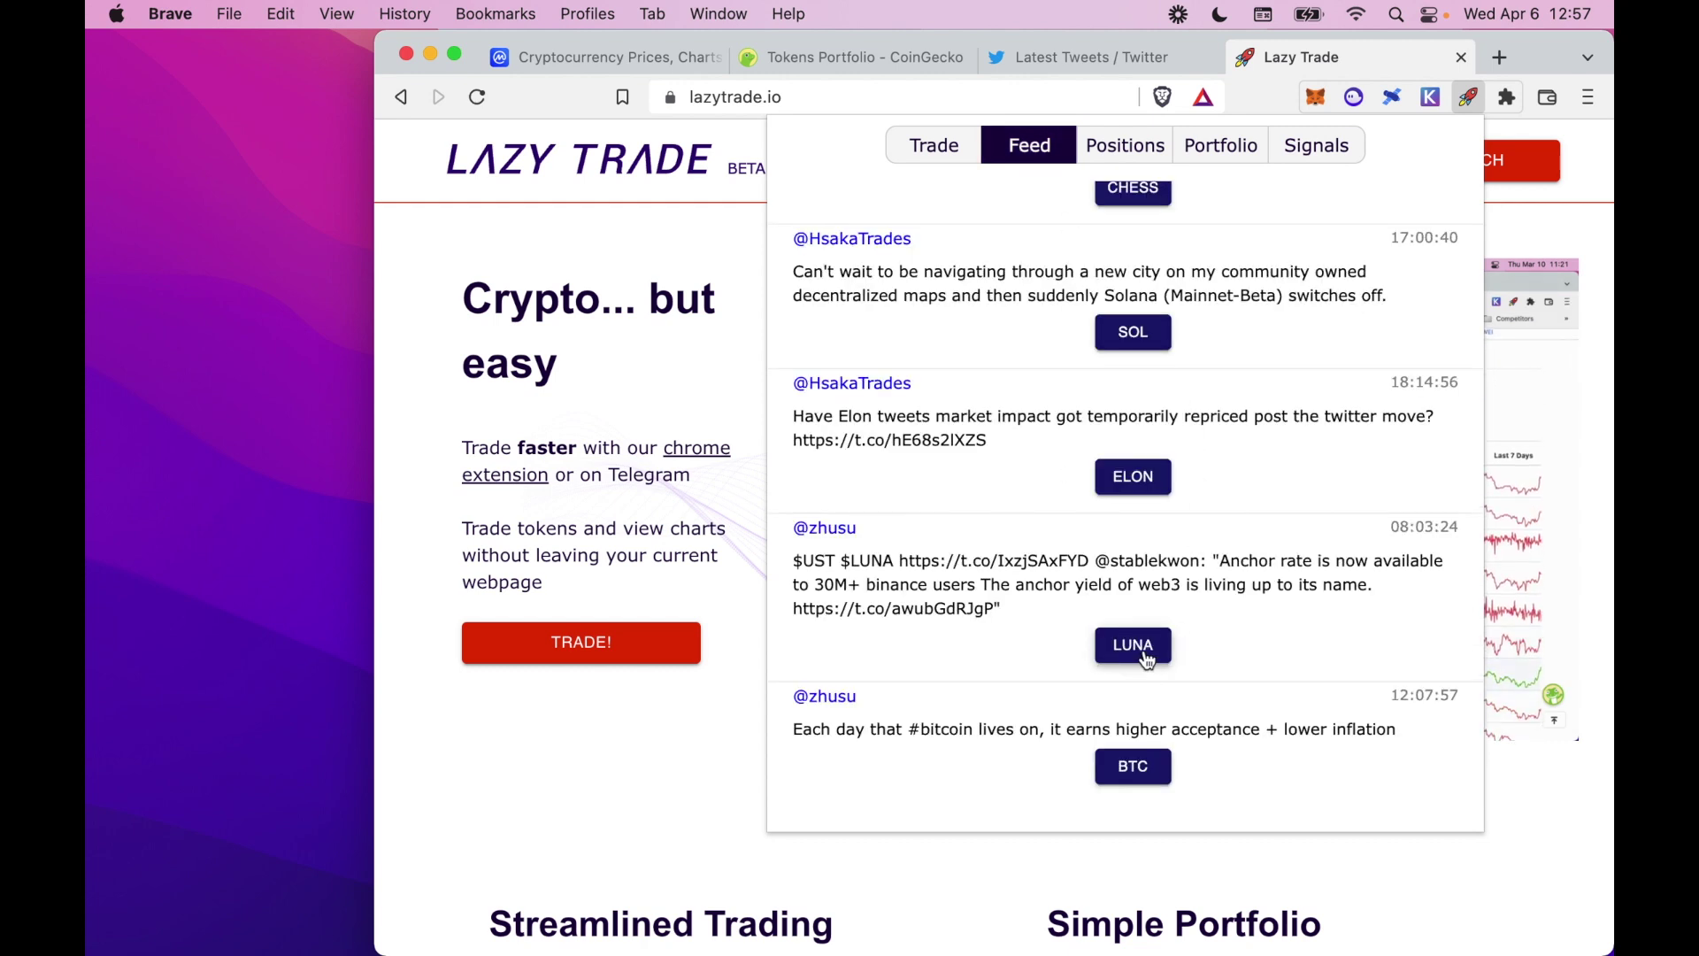
{"action": "left_click", "coordinate": [1148, 661]}
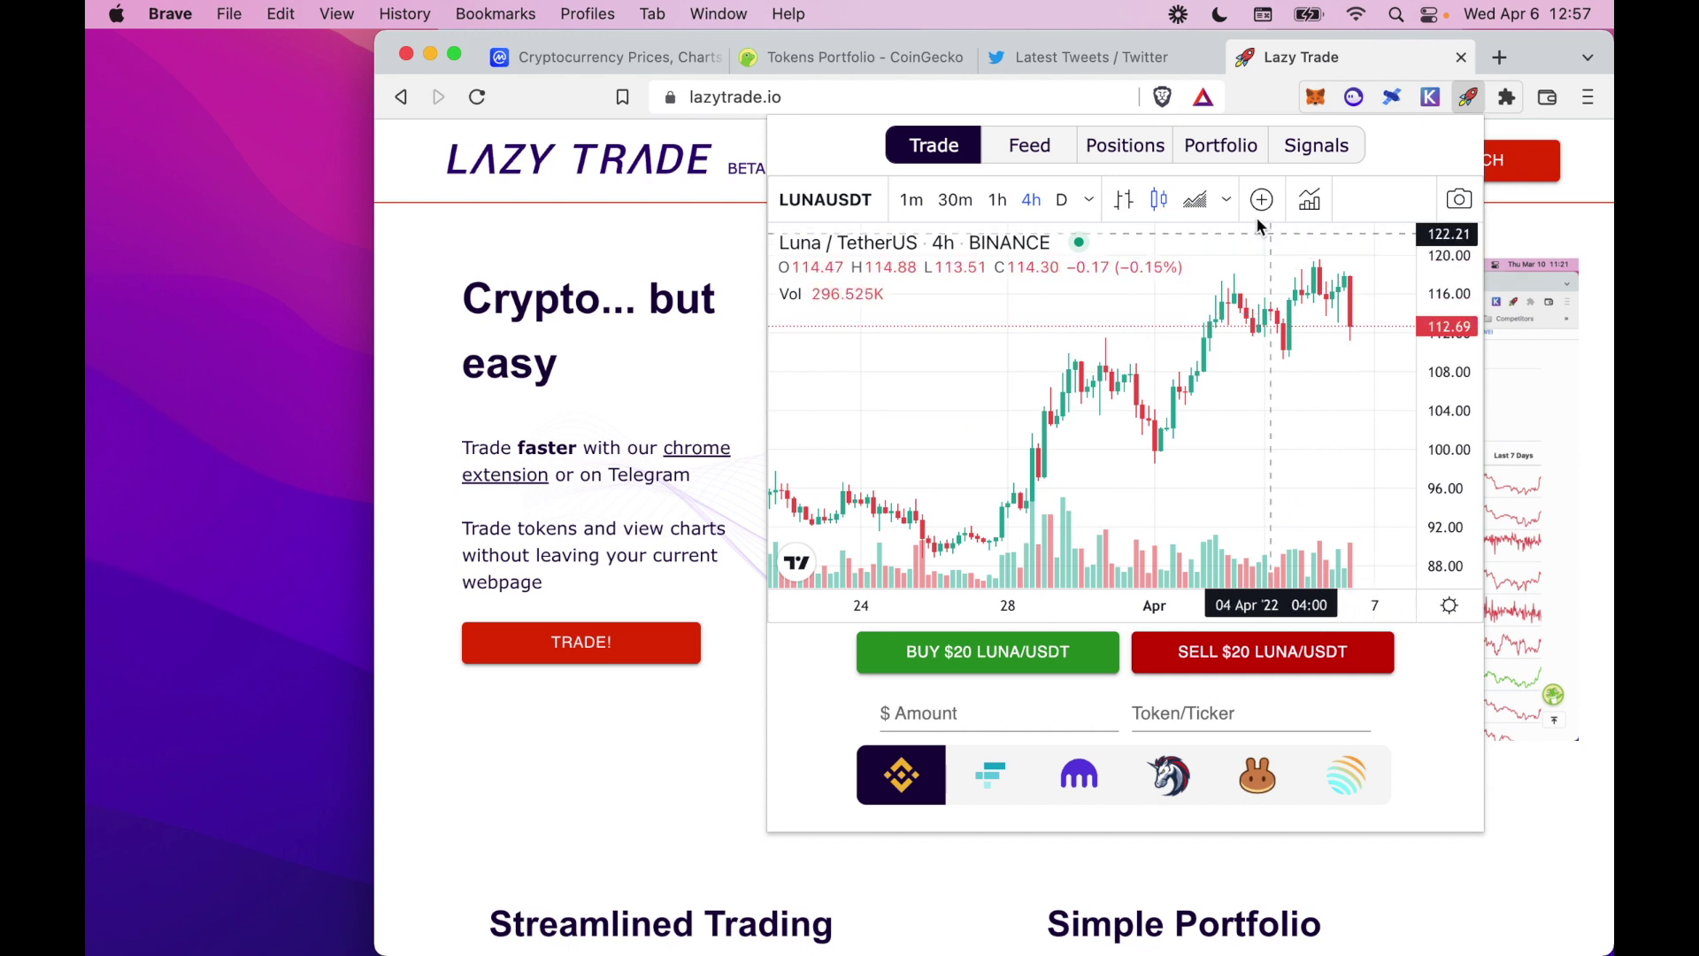
{"action": "left_click", "coordinate": [1191, 154]}
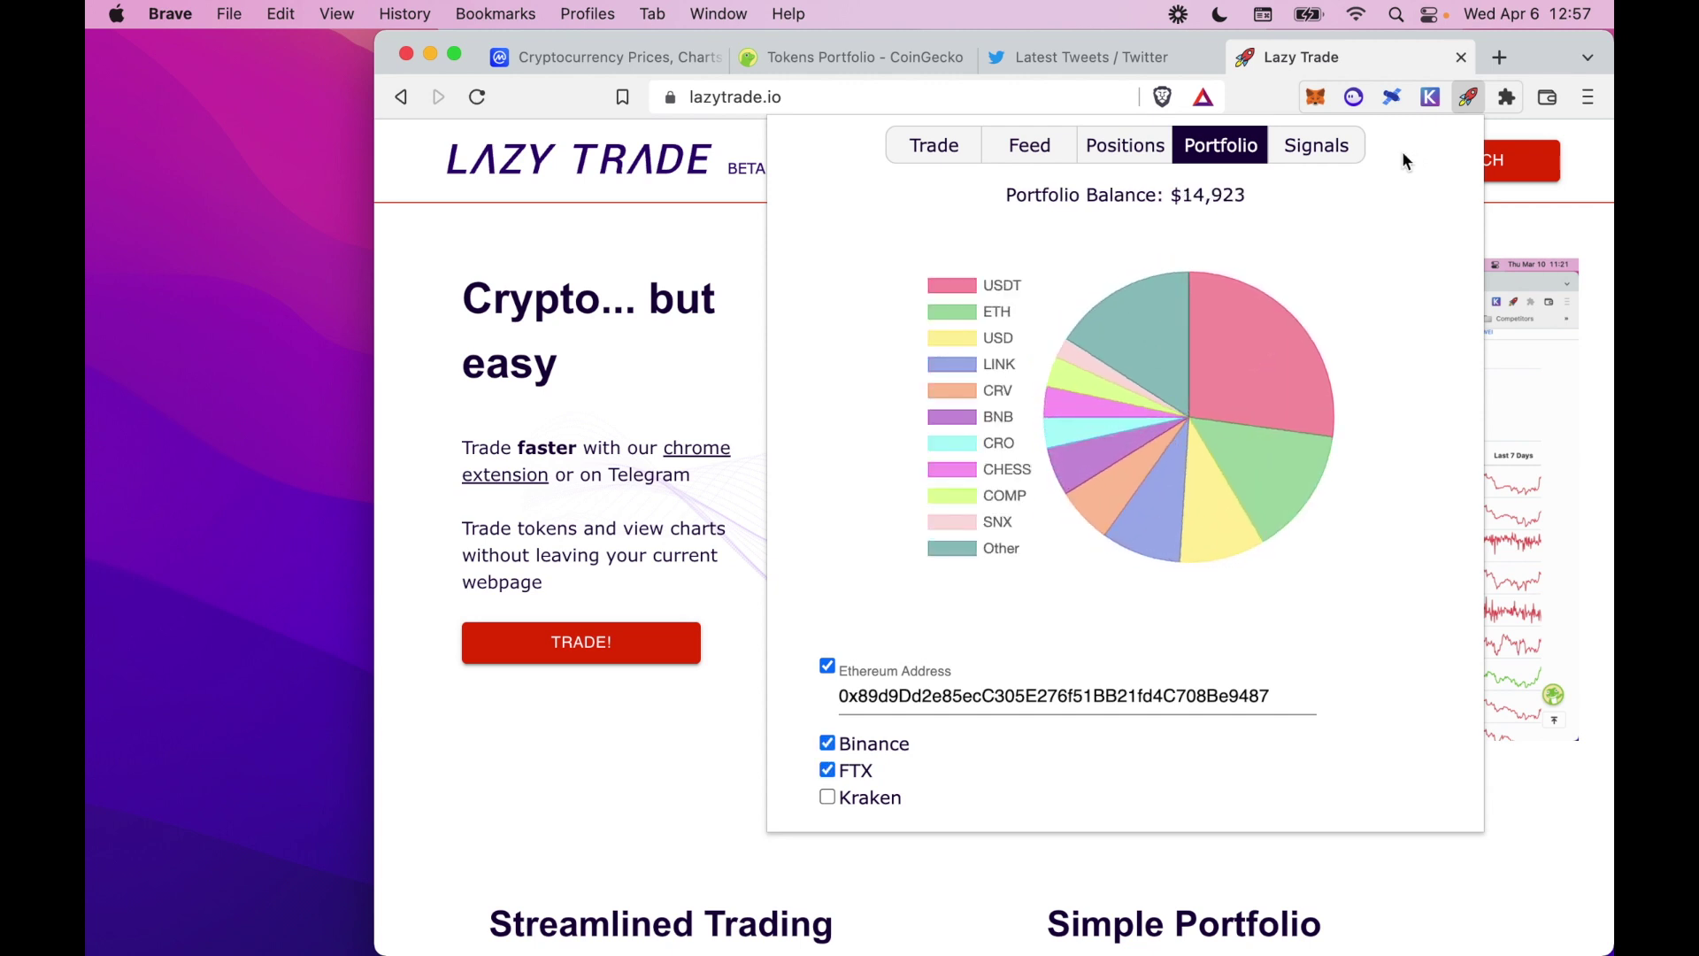
Inspect the USDT and ETH holdings in the $15,754 Kraken-inclusive portfolio, then close the panel
{"action": "mouse_move", "coordinate": [1246, 350]}
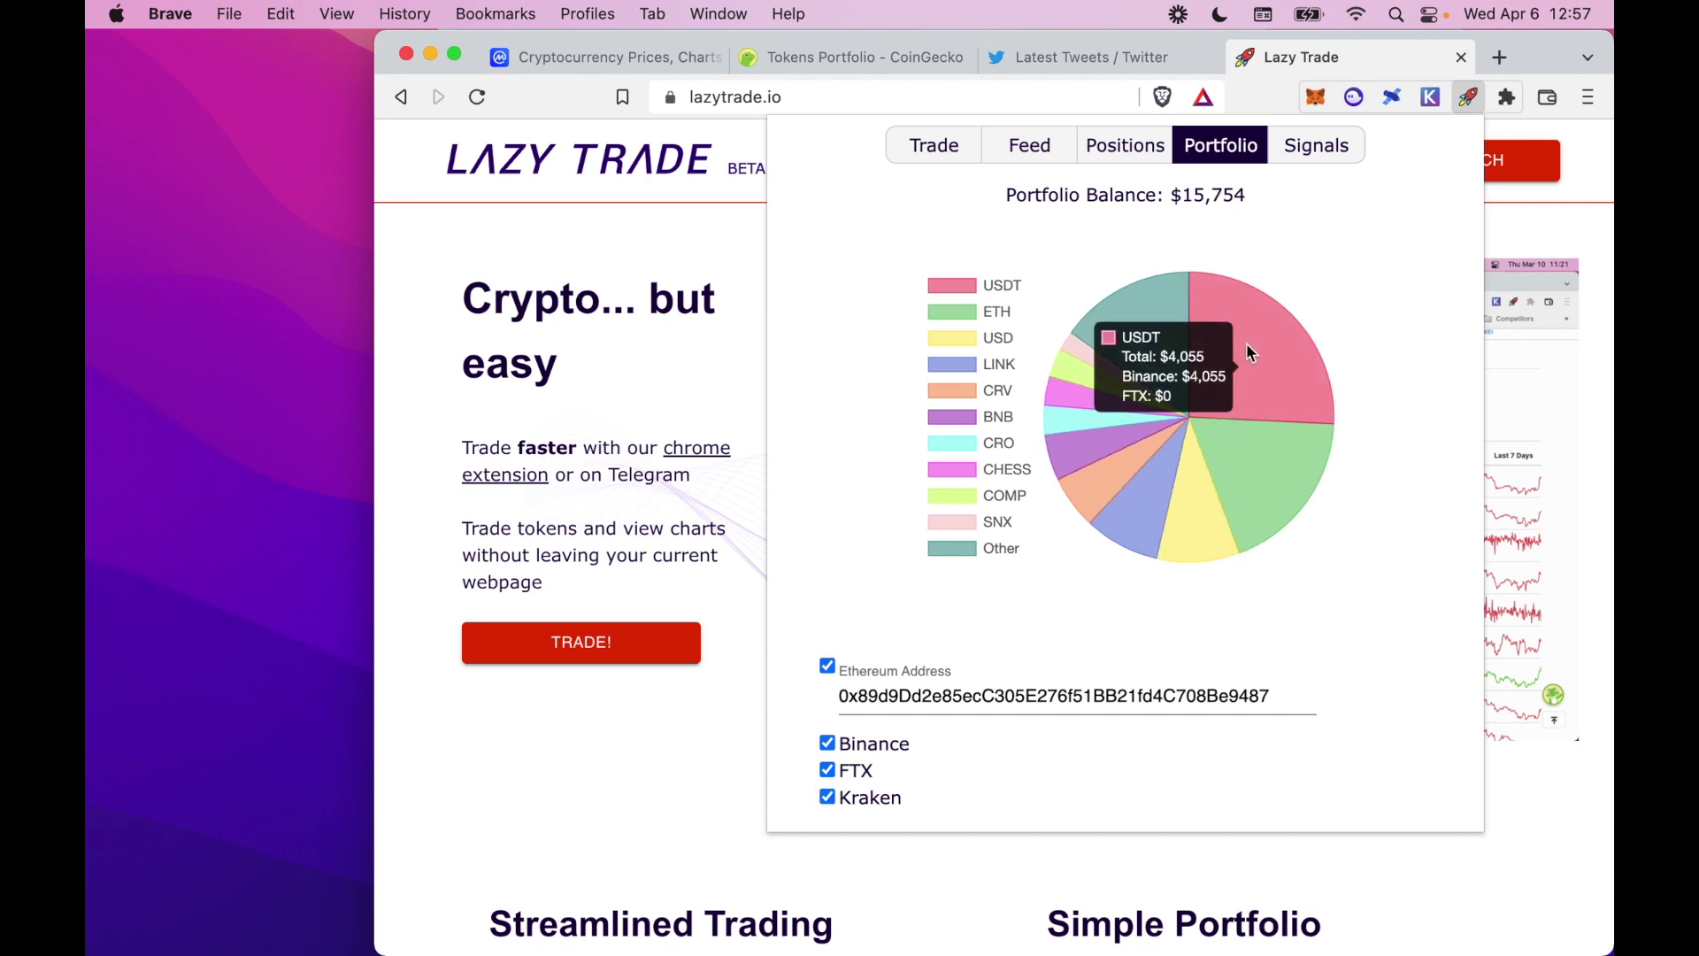
{"action": "mouse_move", "coordinate": [1272, 482]}
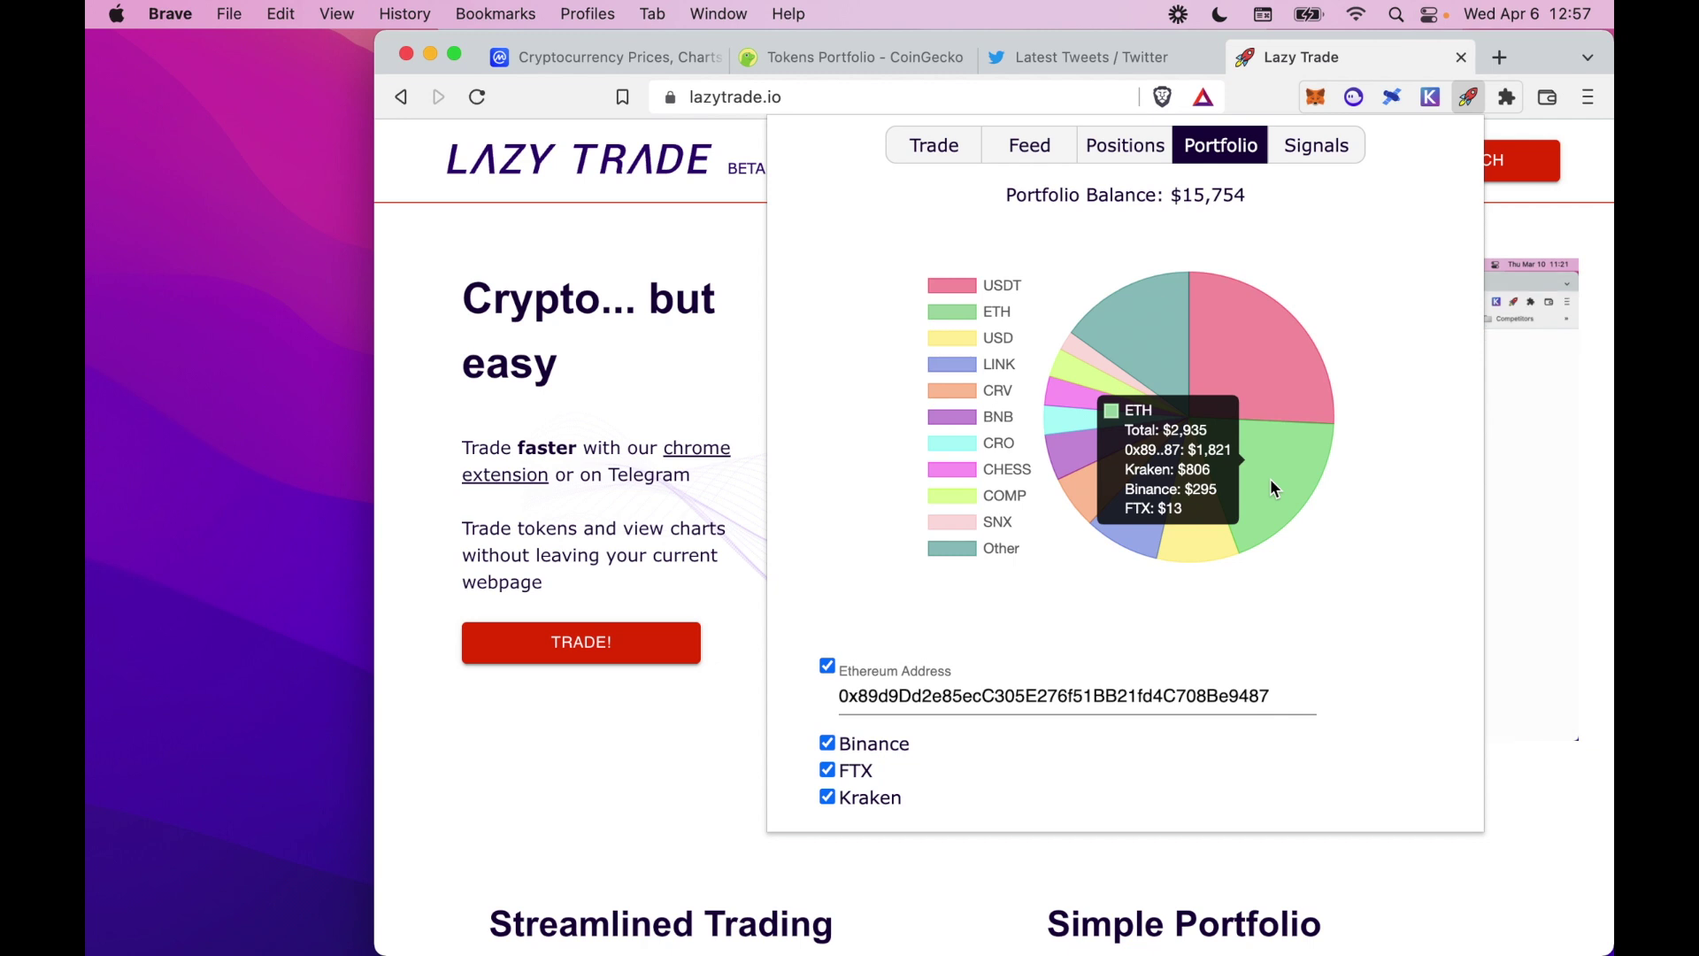
{"action": "mouse_move", "coordinate": [1315, 375]}
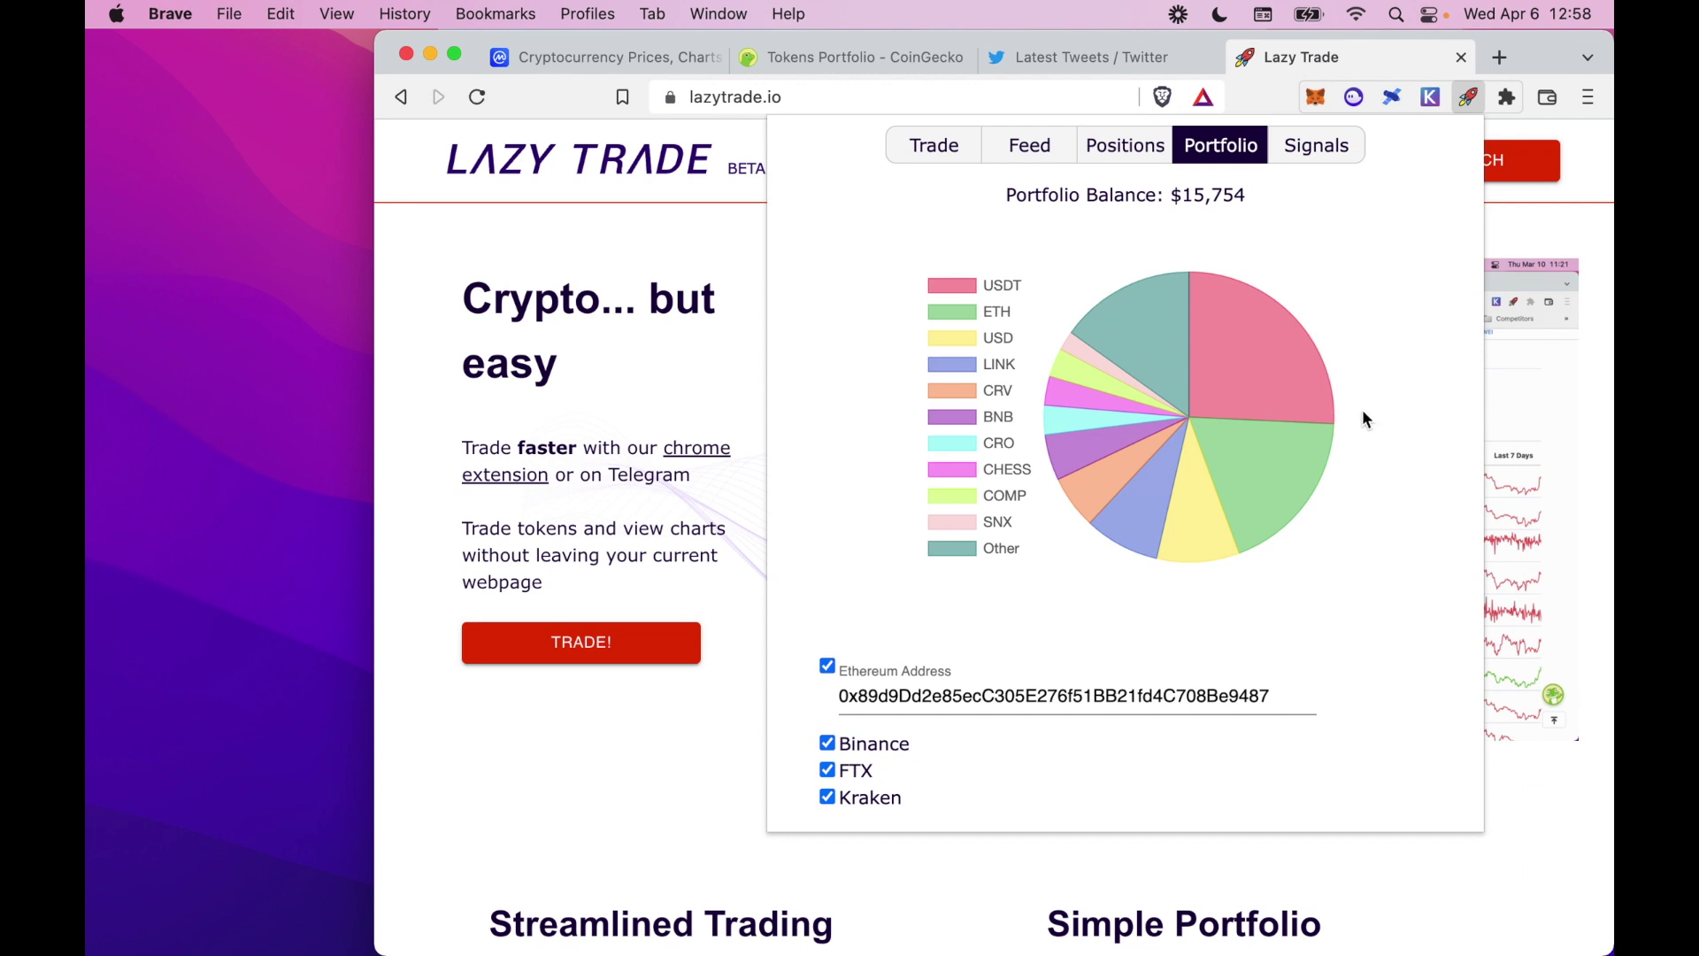
{"action": "left_click", "coordinate": [670, 418]}
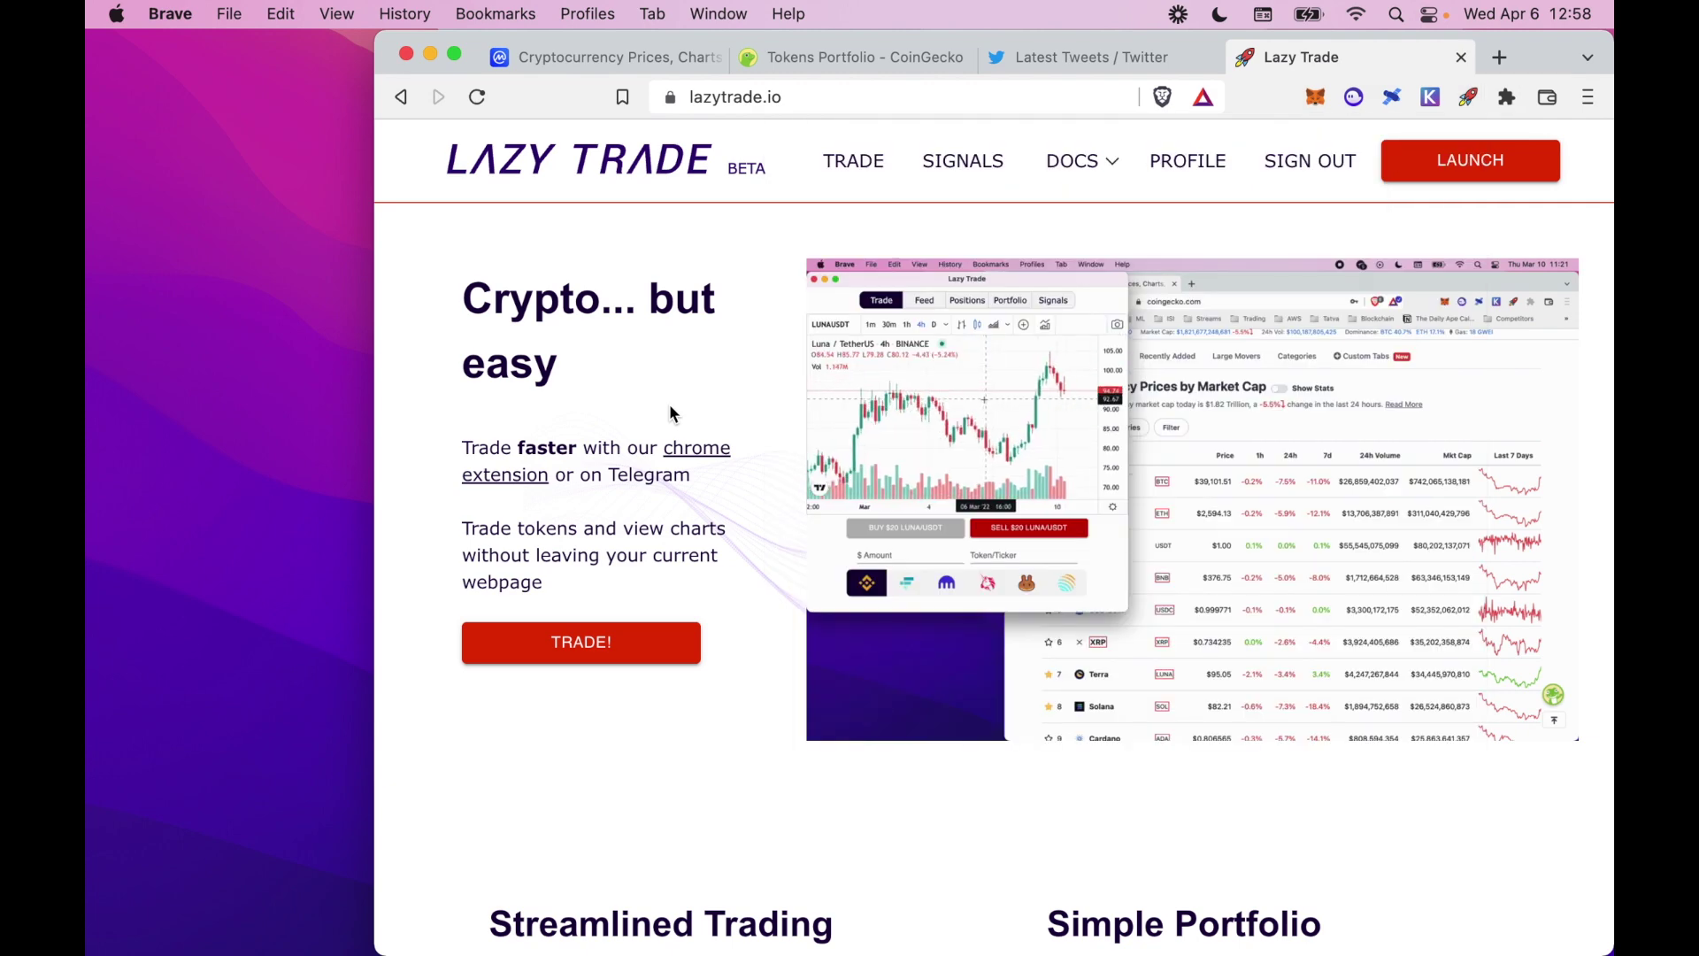
Open the Lazy Trade AVAX/USDT chart from CoinMarketCap's Avalanche ticker
{"action": "left_click", "coordinate": [676, 57]}
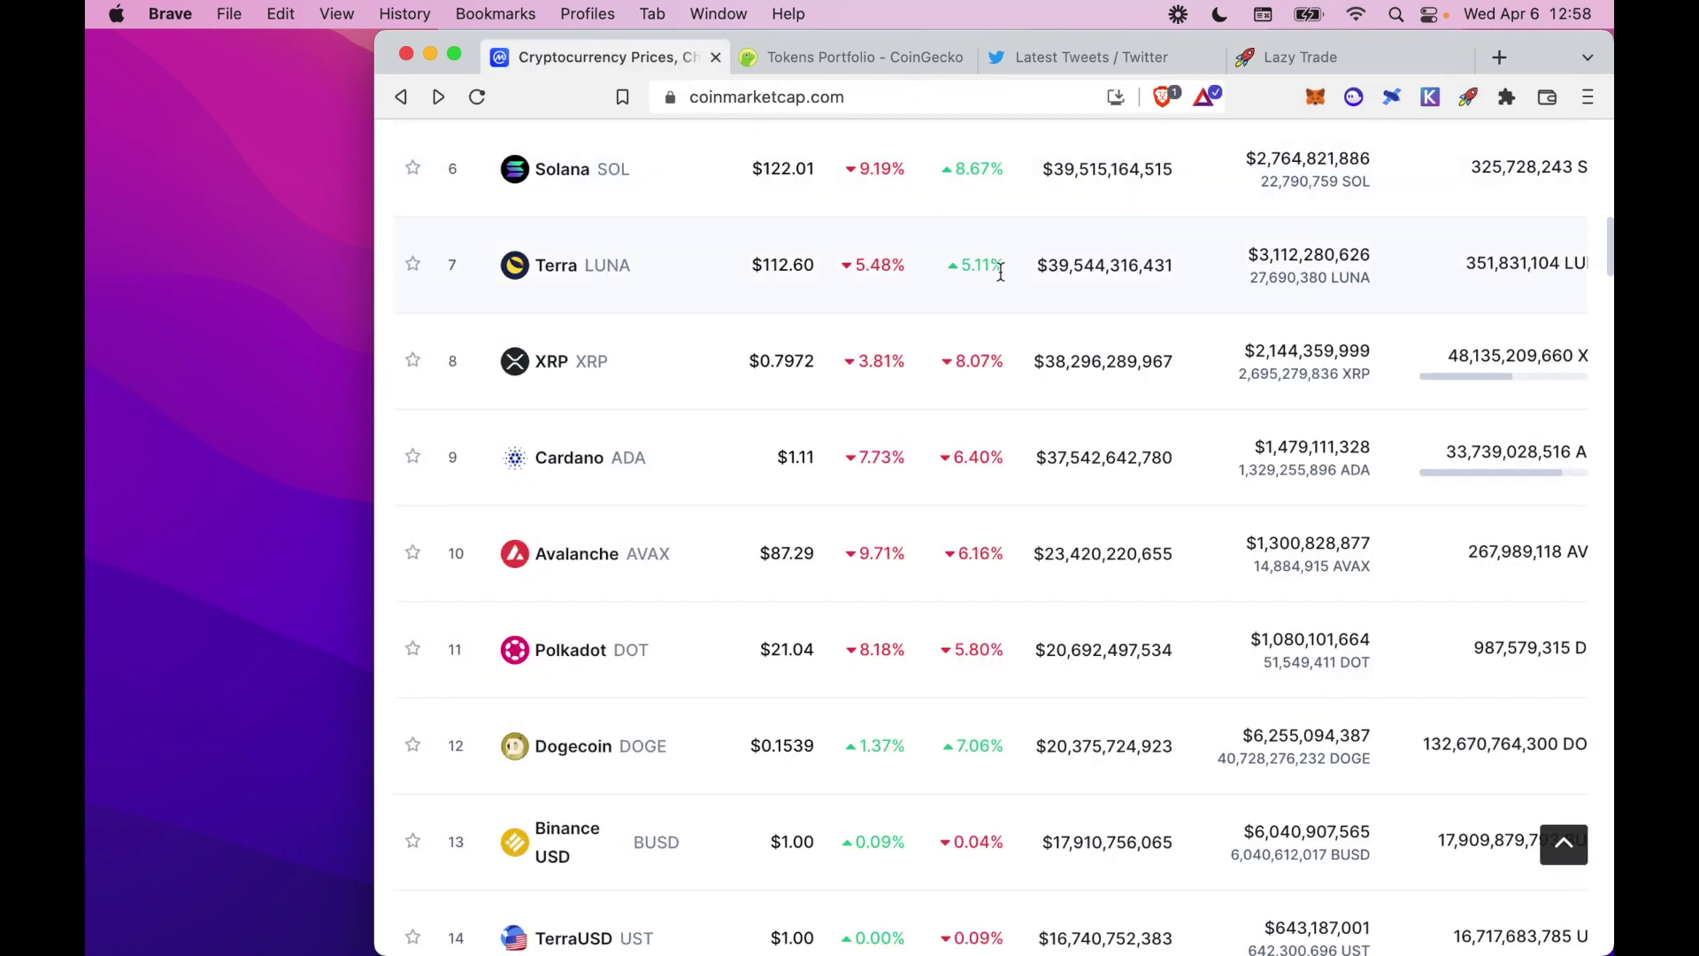
{"action": "scroll", "coordinate": [890, 483], "scroll_direction": "up", "scroll_amount": 2}
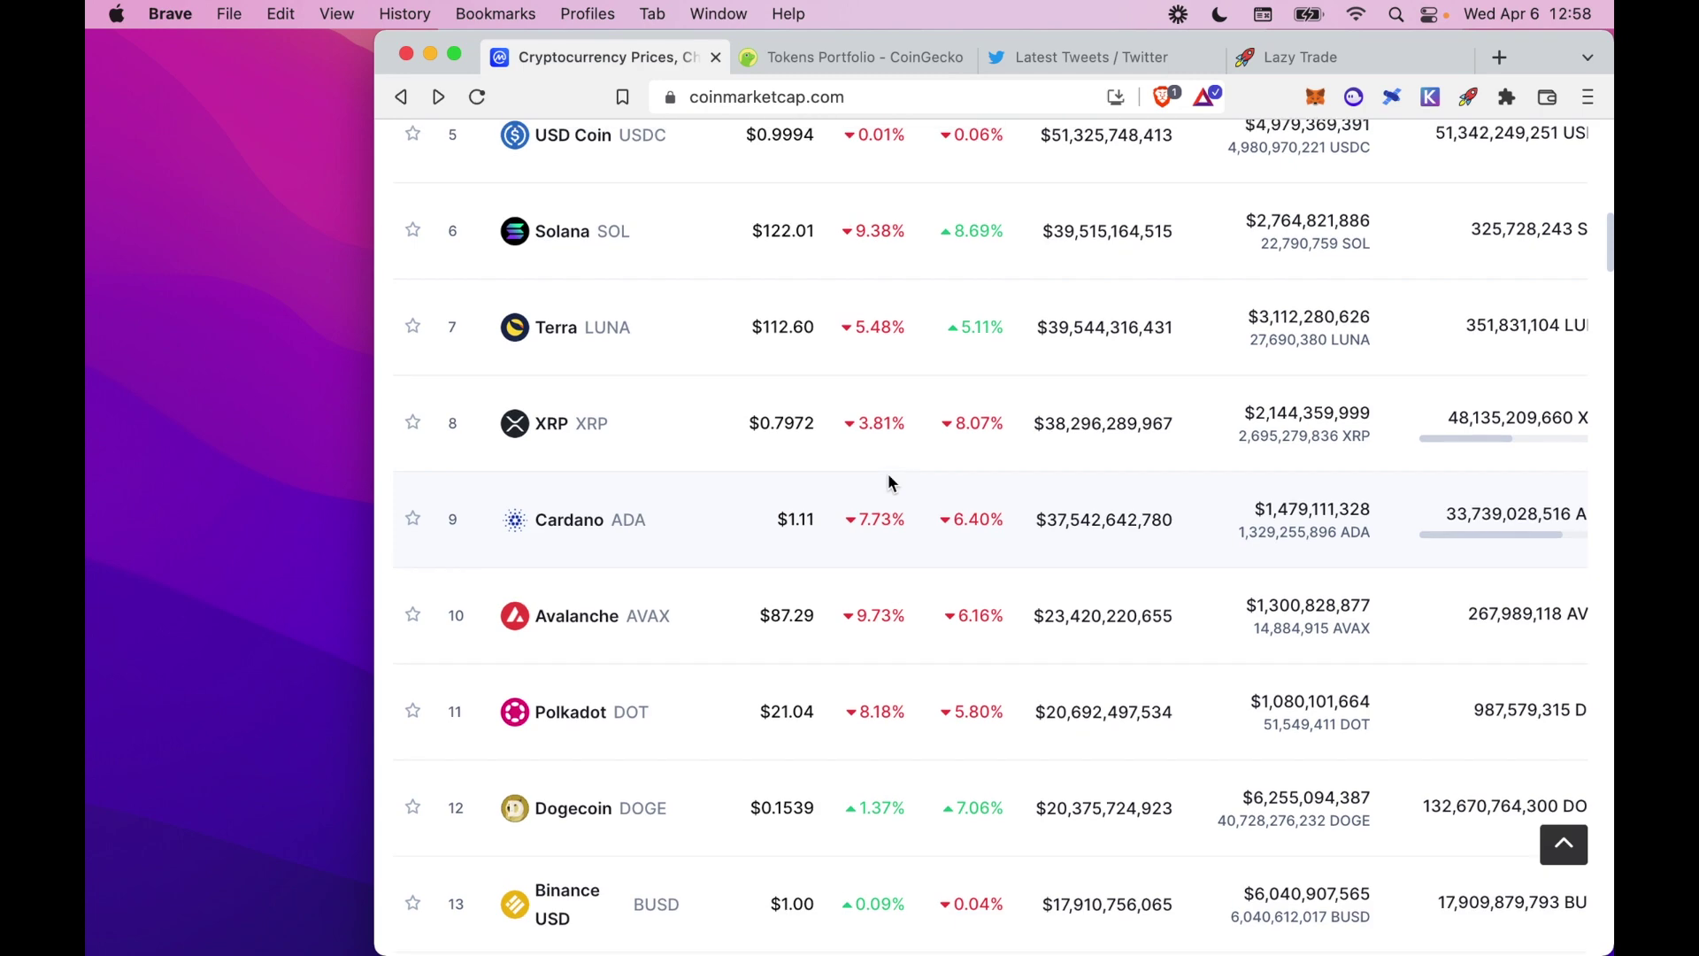
{"action": "scroll", "coordinate": [890, 483], "scroll_direction": "down", "scroll_amount": 2}
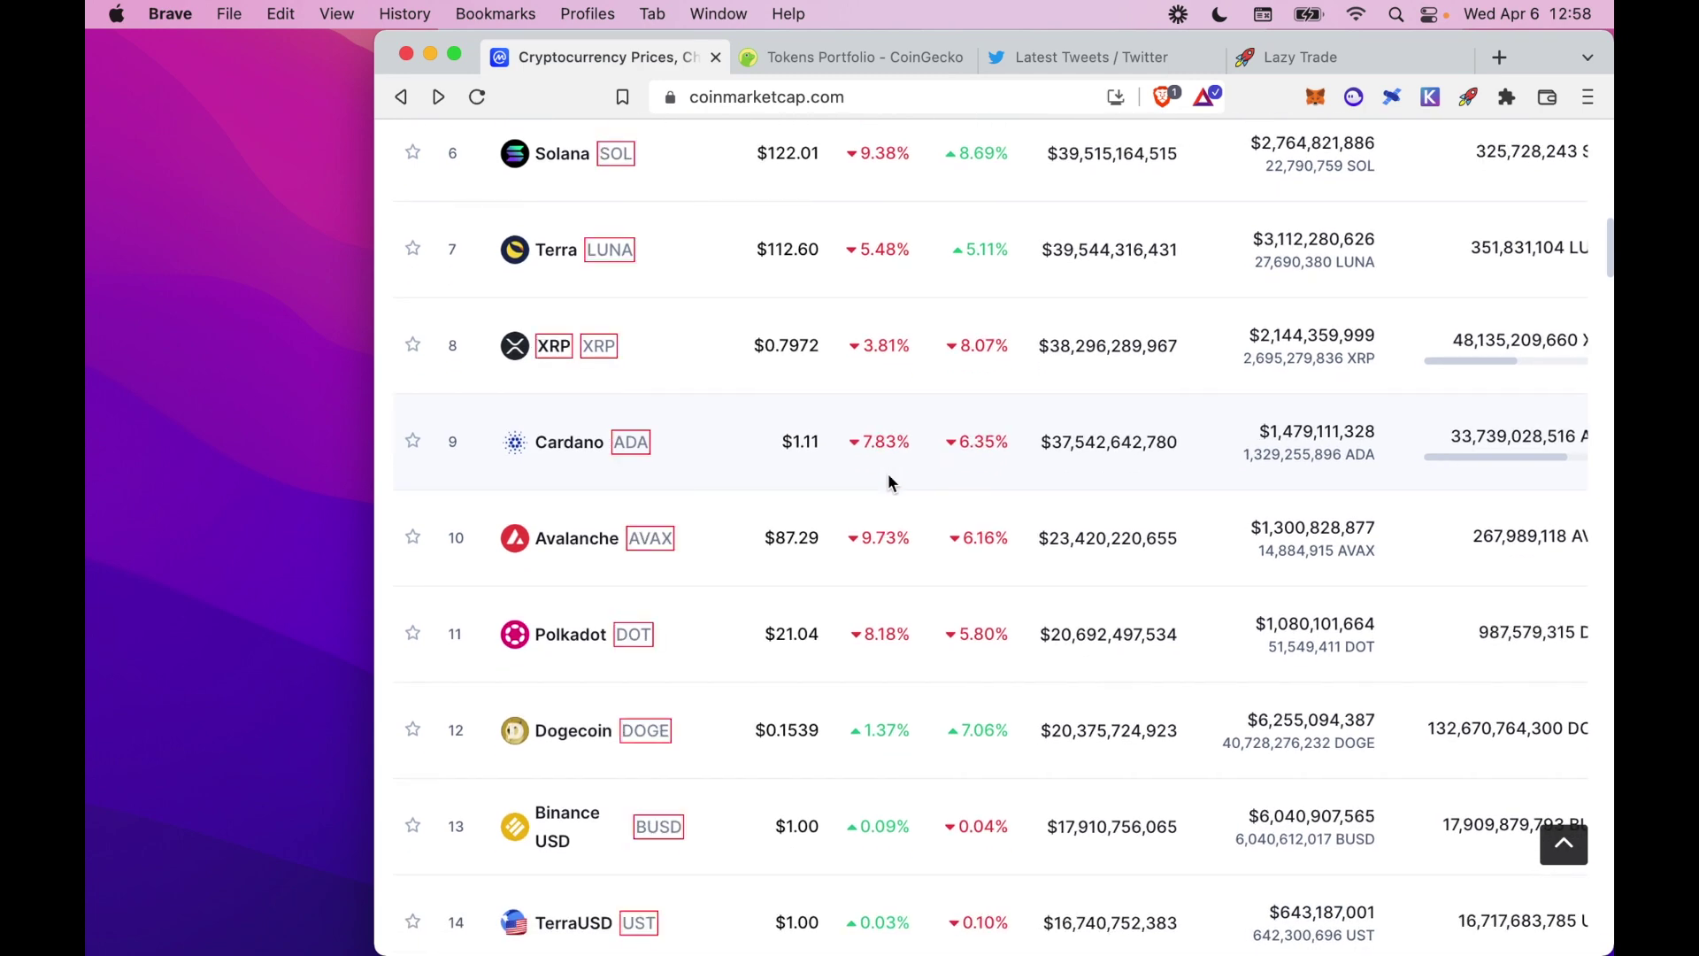
{"action": "left_click", "coordinate": [659, 542]}
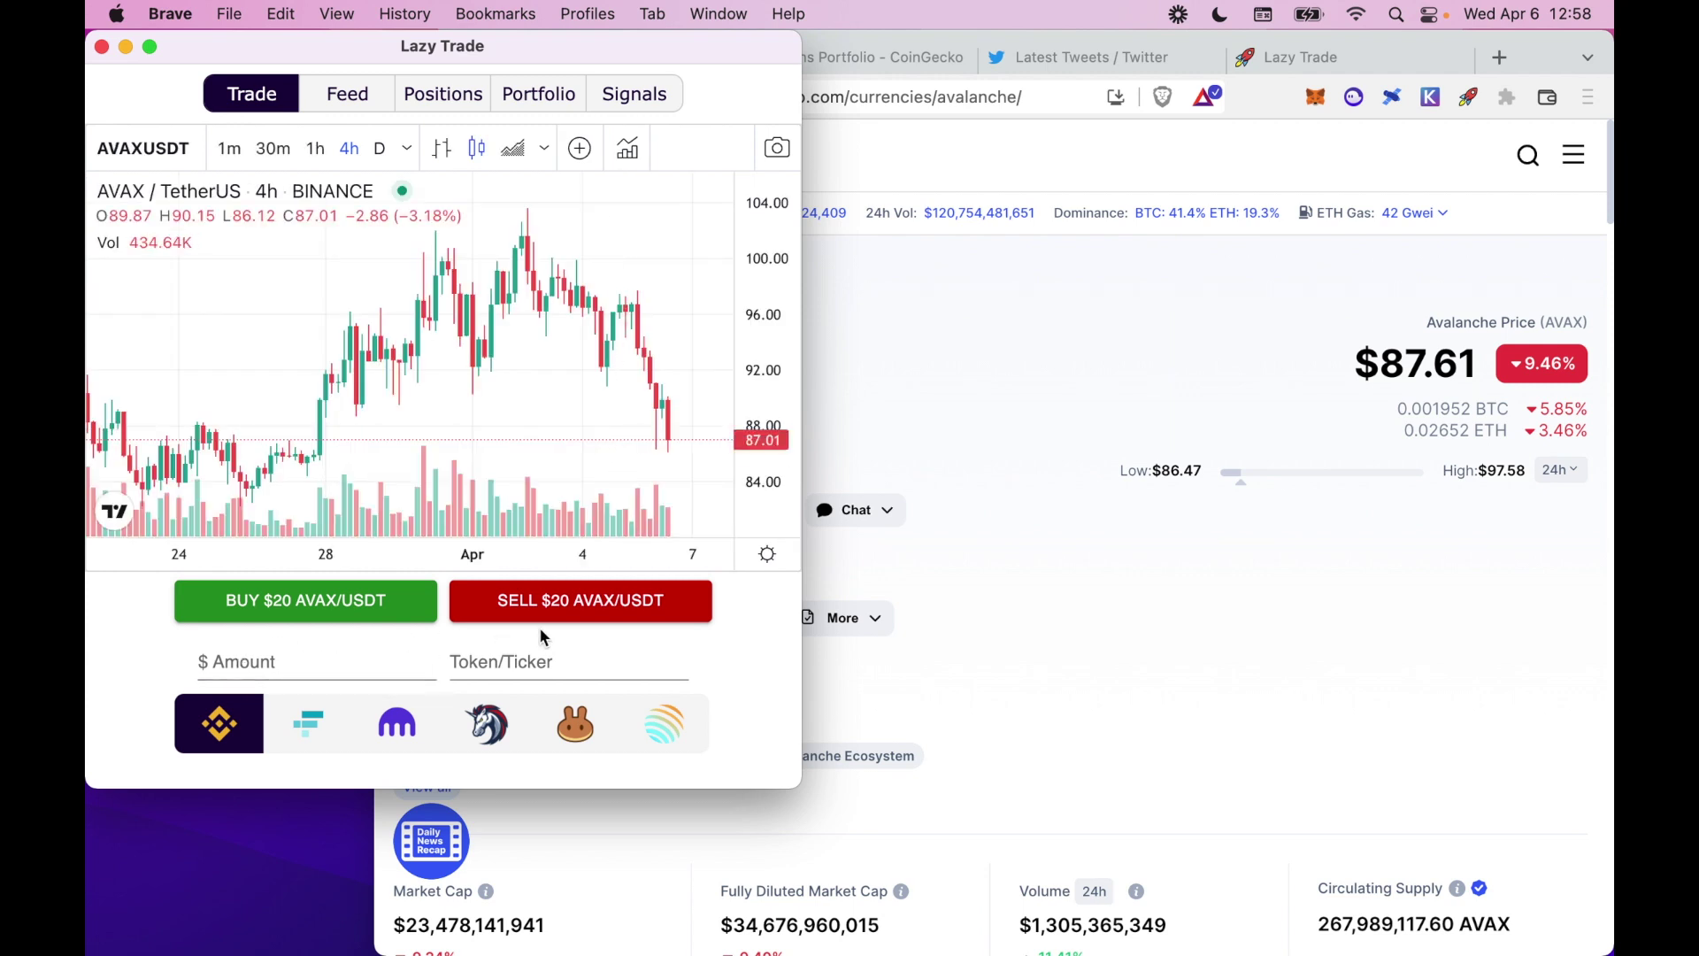
{"action": "left_click", "coordinate": [1007, 333]}
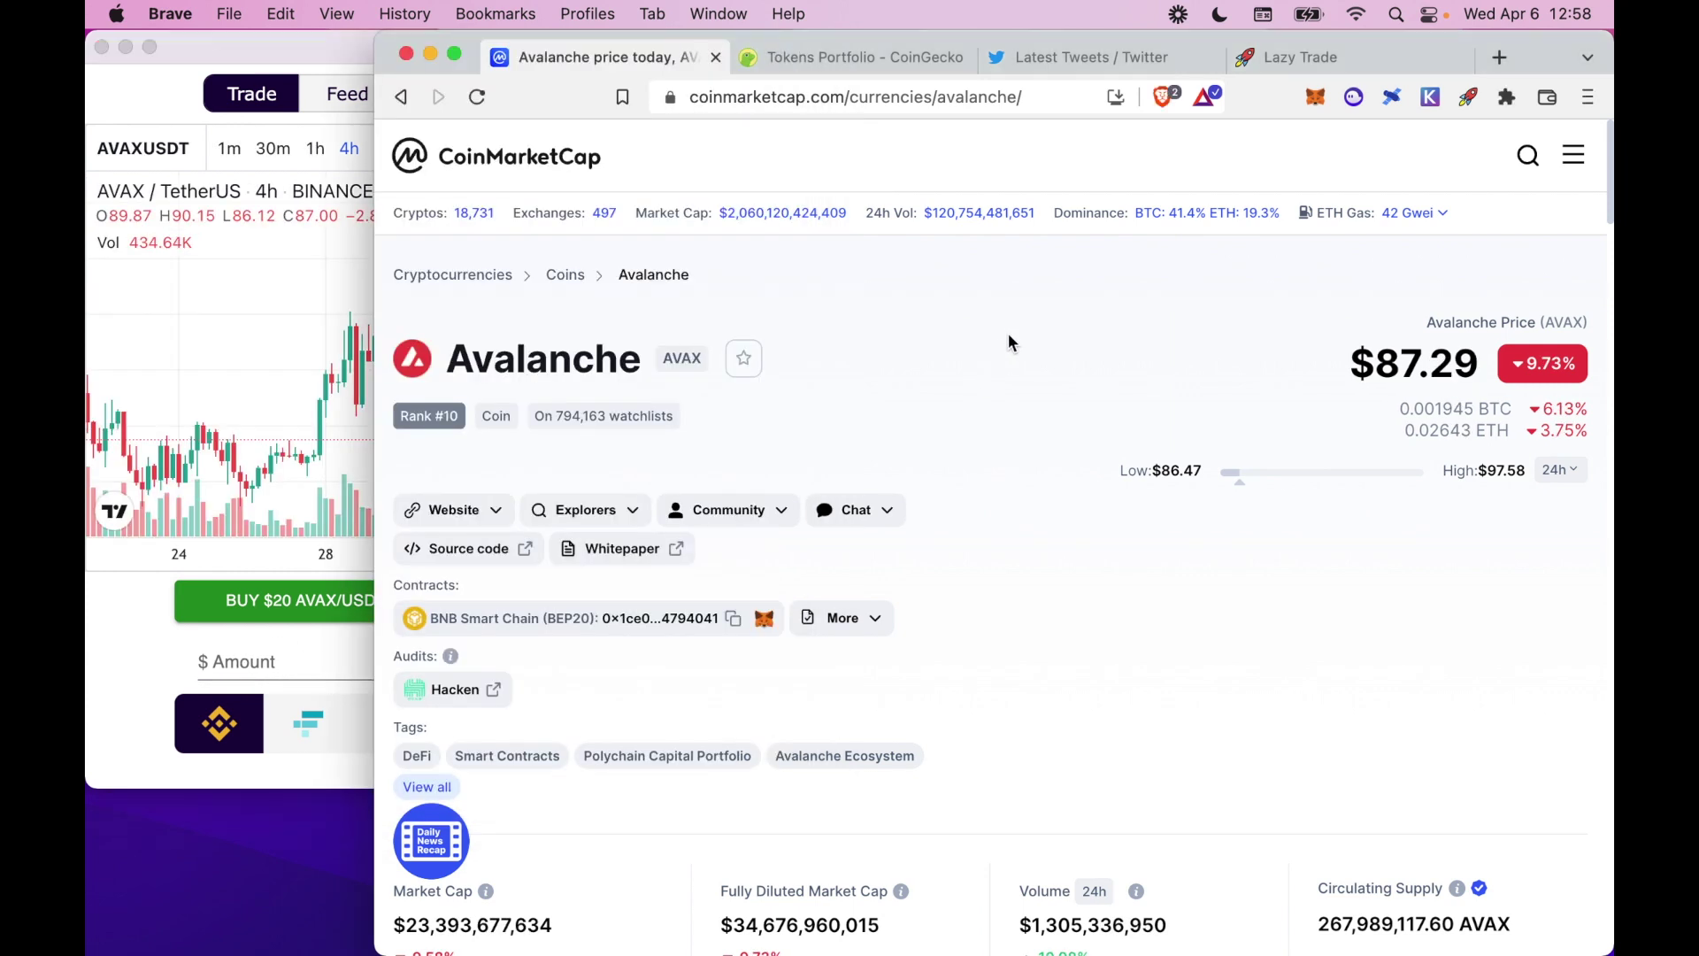
Load the BNB/USDT chart in Lazy Trade from CoinGecko's token portfolio
{"action": "left_click", "coordinate": [860, 56]}
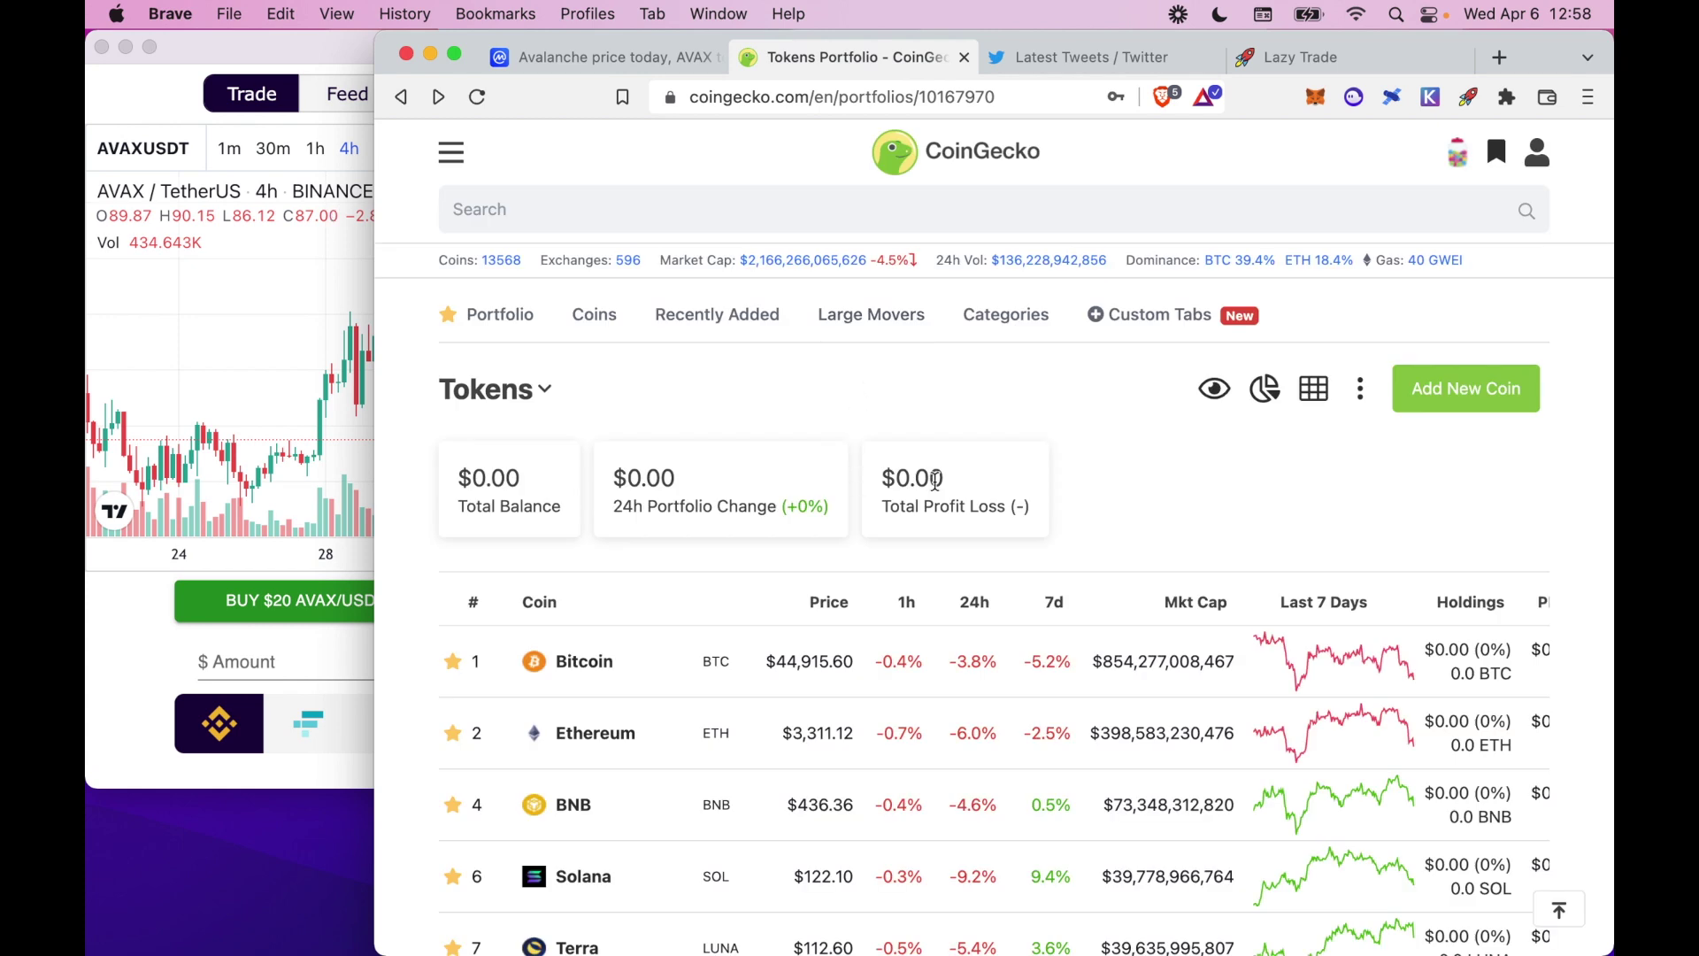
{"action": "scroll", "coordinate": [1089, 429], "scroll_direction": "down", "scroll_amount": 5}
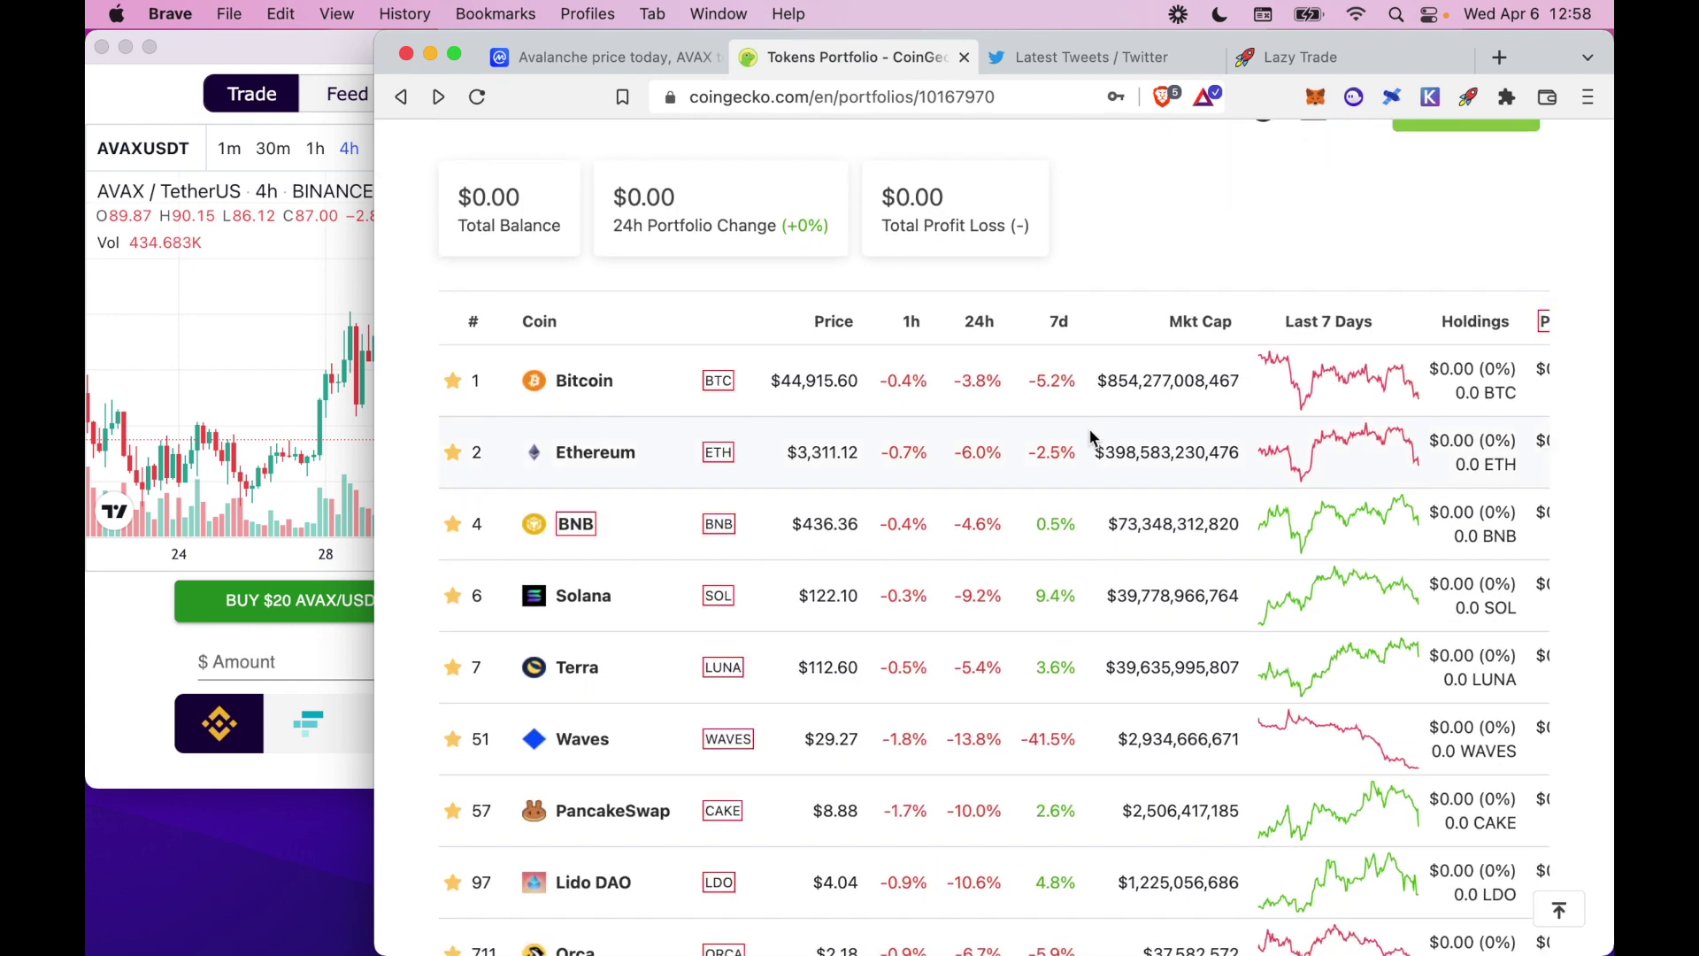
{"action": "scroll", "coordinate": [978, 618], "scroll_direction": "down", "scroll_amount": 2}
{"action": "left_click", "coordinate": [719, 455]}
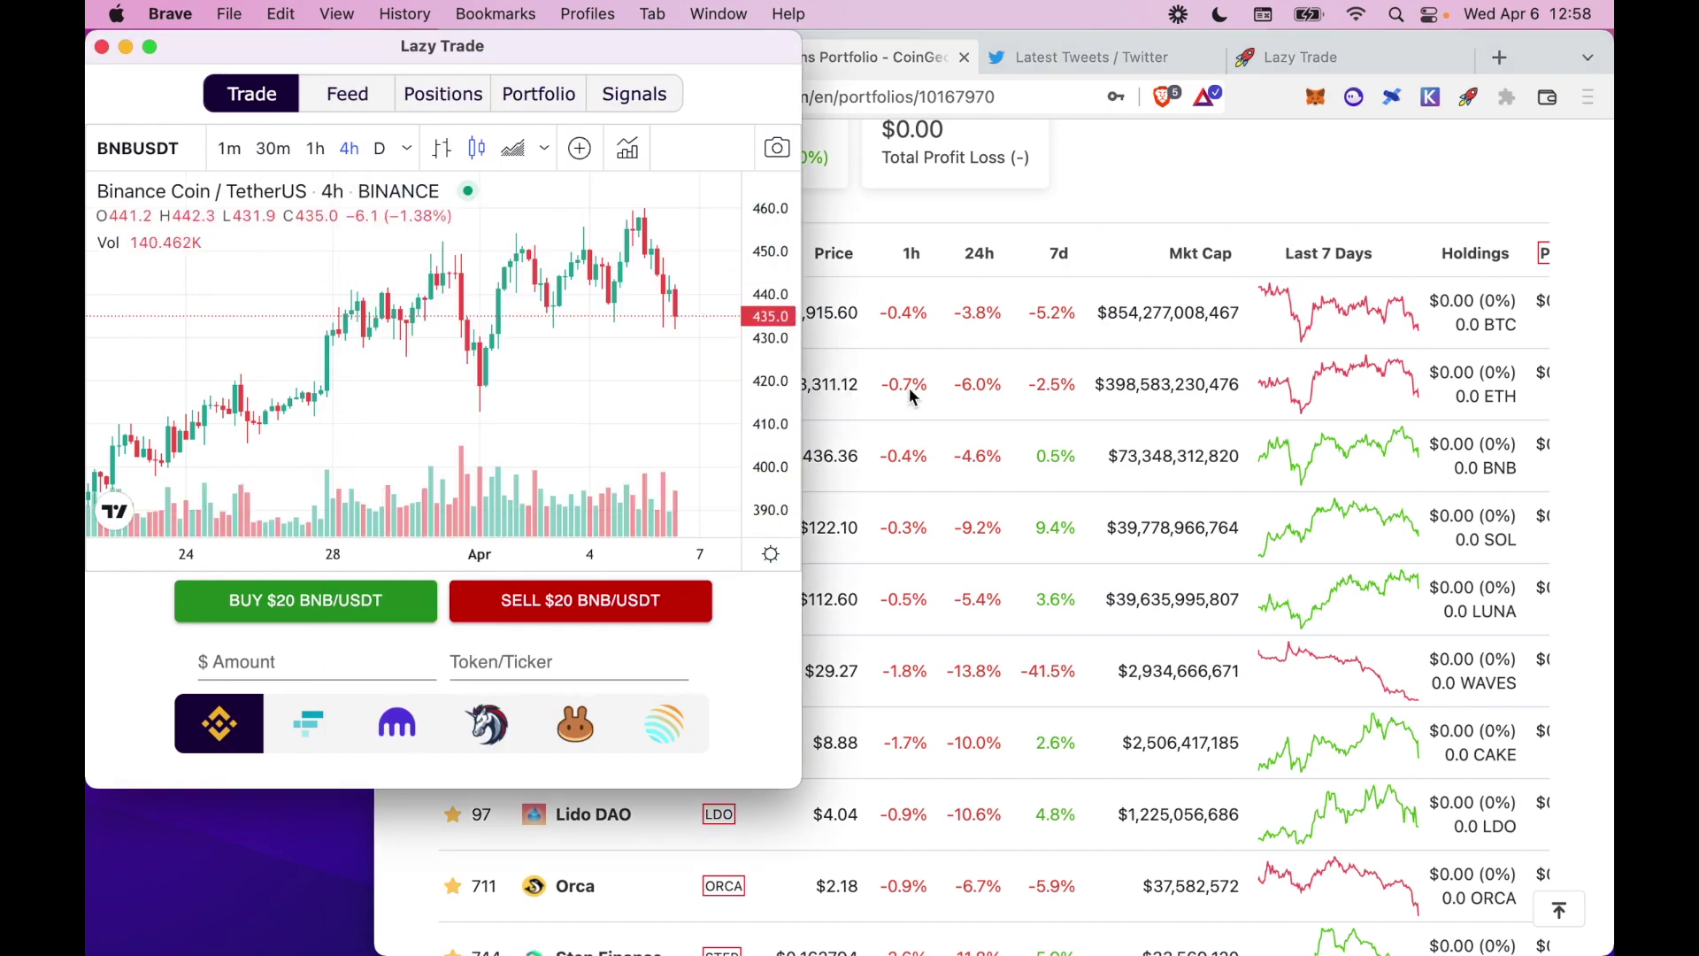
{"action": "left_click", "coordinate": [1049, 428]}
Launch a 1inch swap for Lido DAO from the LDO ticker
{"action": "scroll", "coordinate": [807, 707], "scroll_direction": "down", "scroll_amount": 3}
{"action": "scroll", "coordinate": [807, 708], "scroll_direction": "down", "scroll_amount": 2}
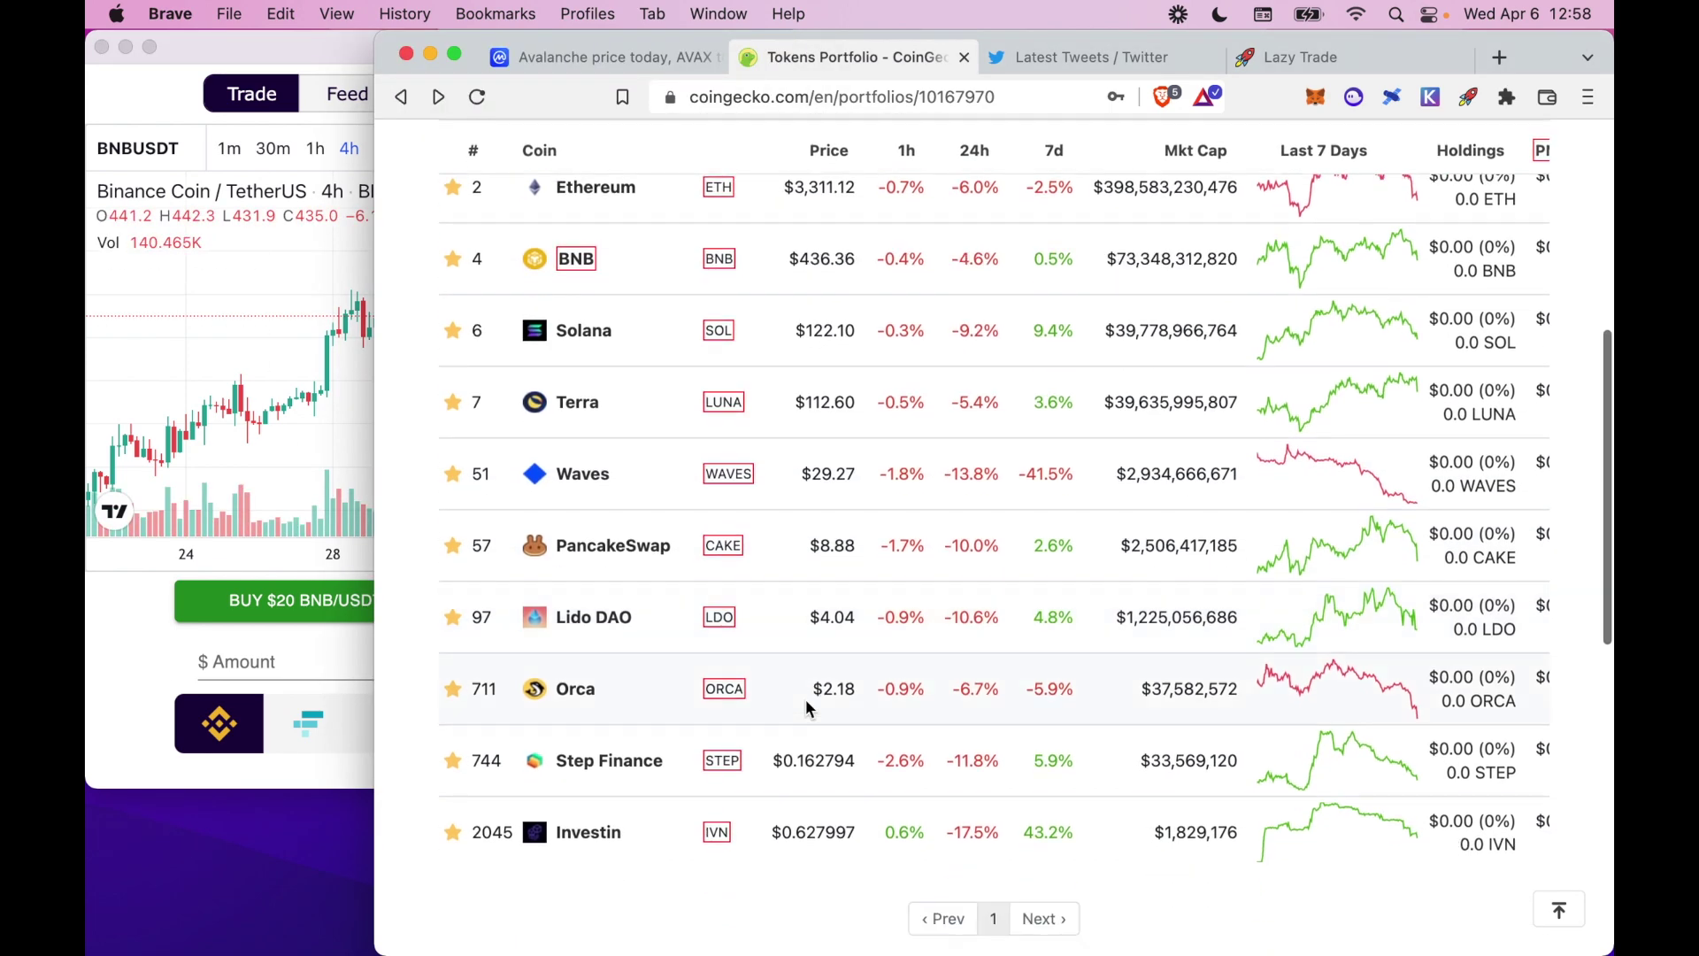
{"action": "left_click", "coordinate": [722, 619]}
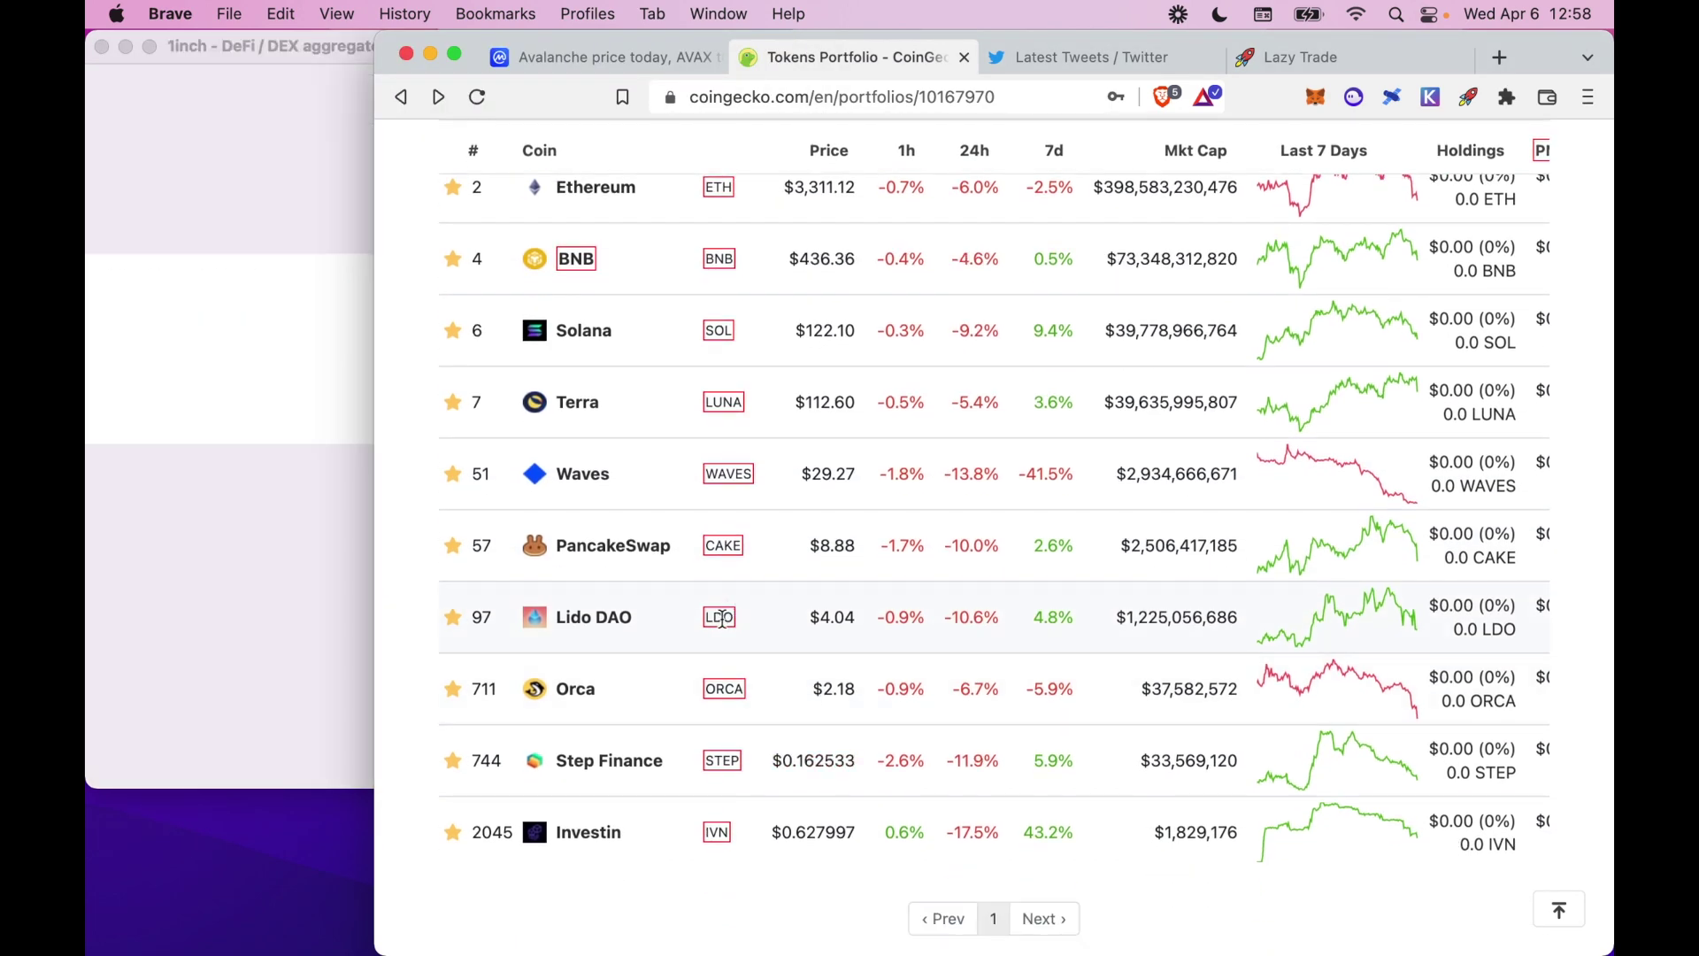
Confirm a 0.1 ETH to LDO swap in 1inch, reject it in MetaMask, and close the window
{"action": "left_click", "coordinate": [168, 529]}
{"action": "scroll", "coordinate": [619, 327], "scroll_direction": "down", "scroll_amount": 3}
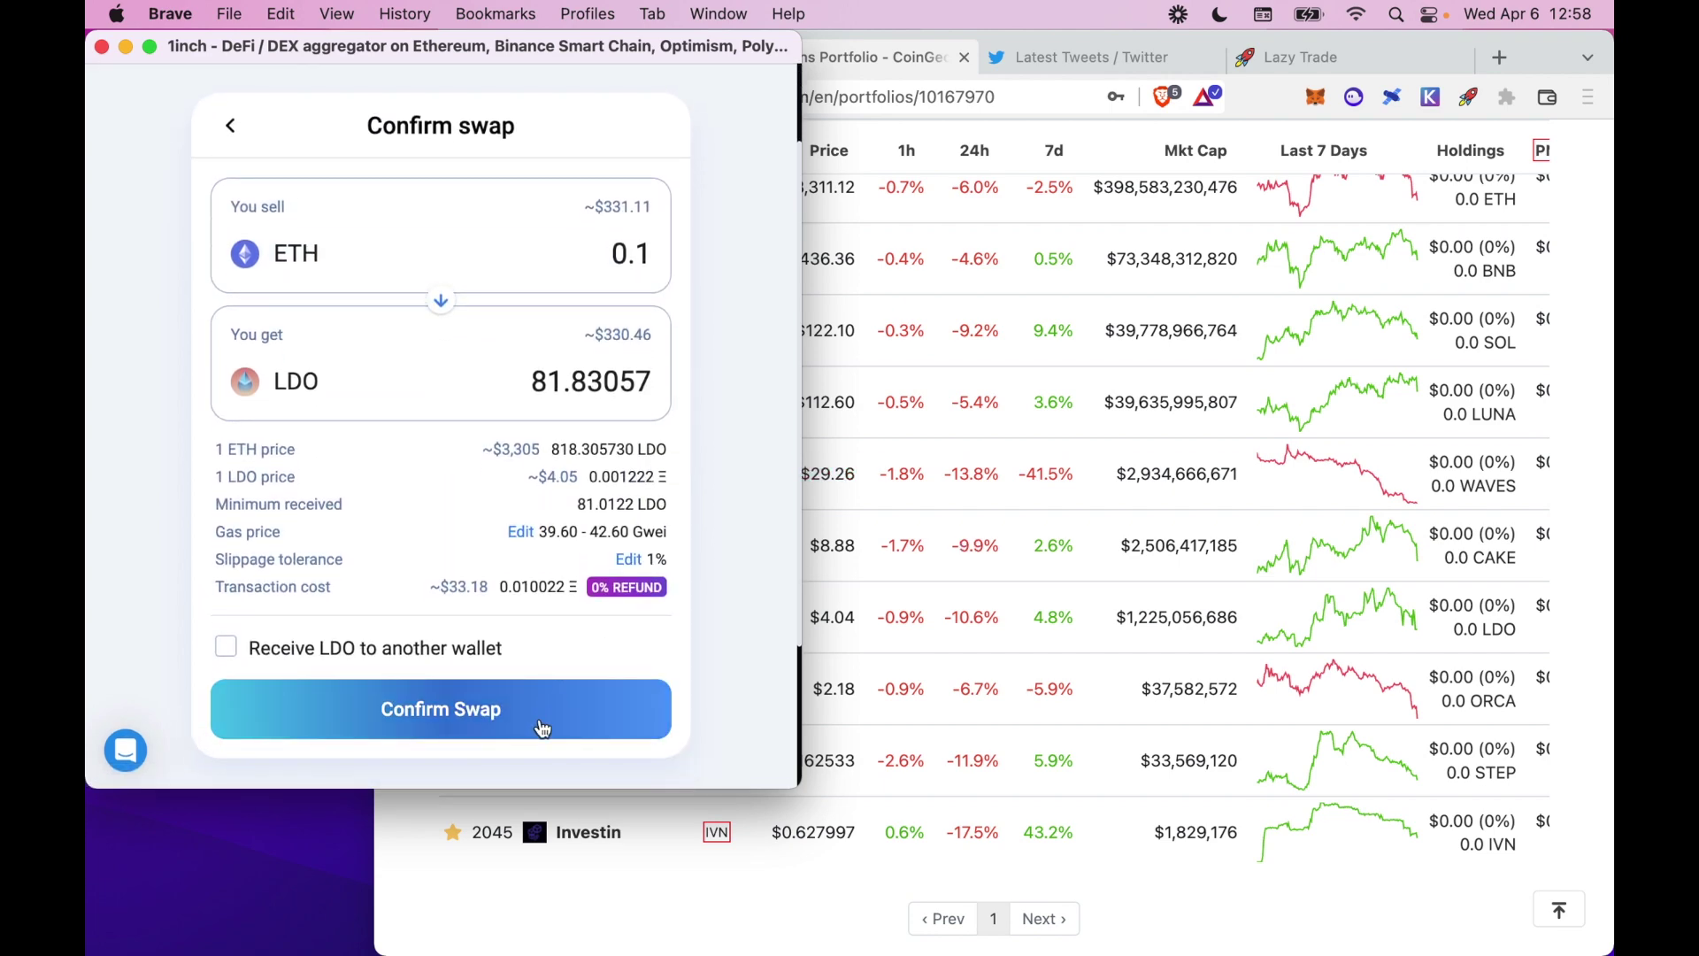
{"action": "left_click", "coordinate": [542, 725]}
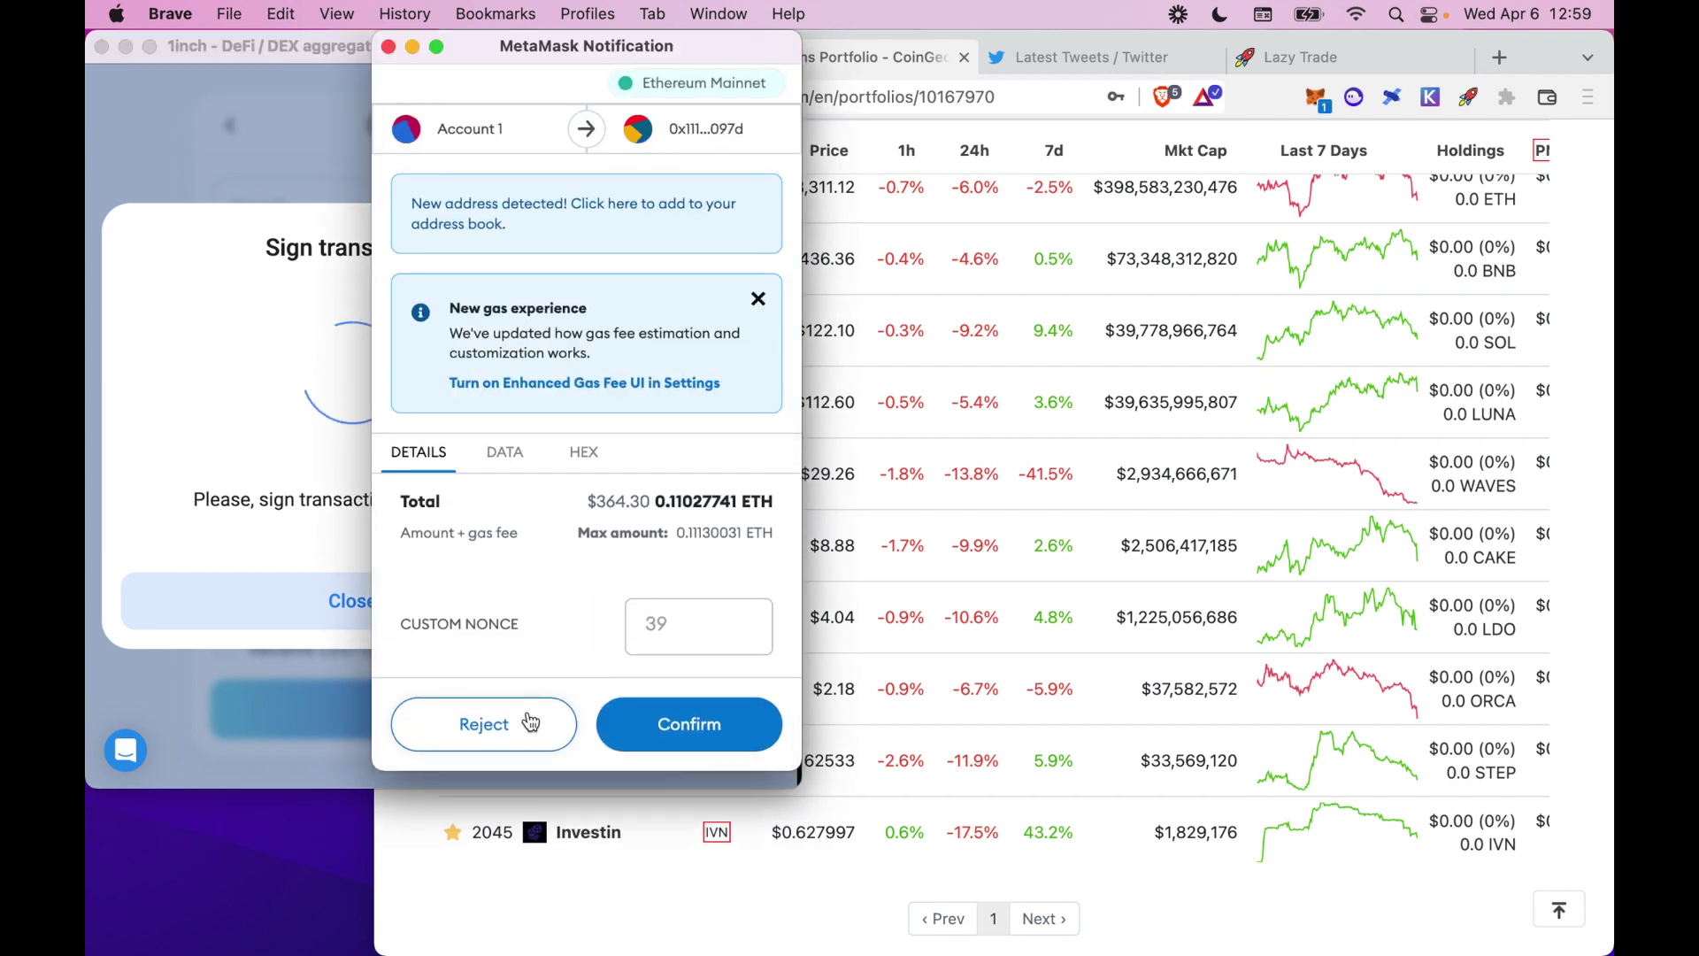
{"action": "left_click", "coordinate": [530, 722]}
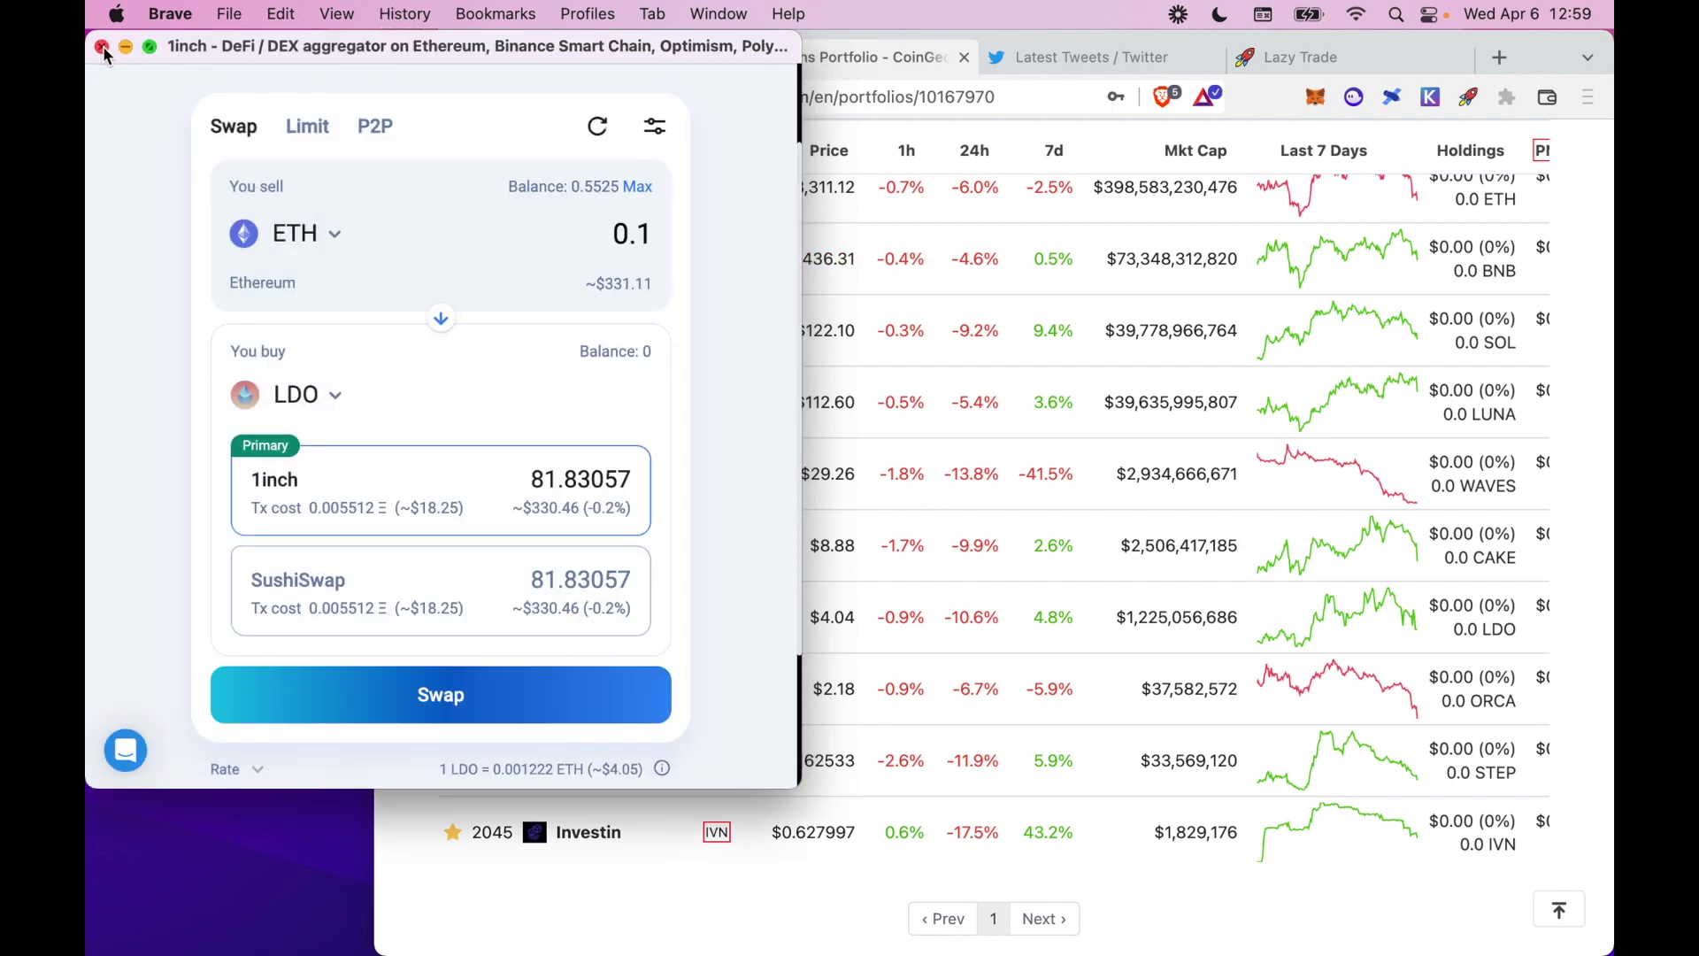
{"action": "left_click", "coordinate": [102, 48]}
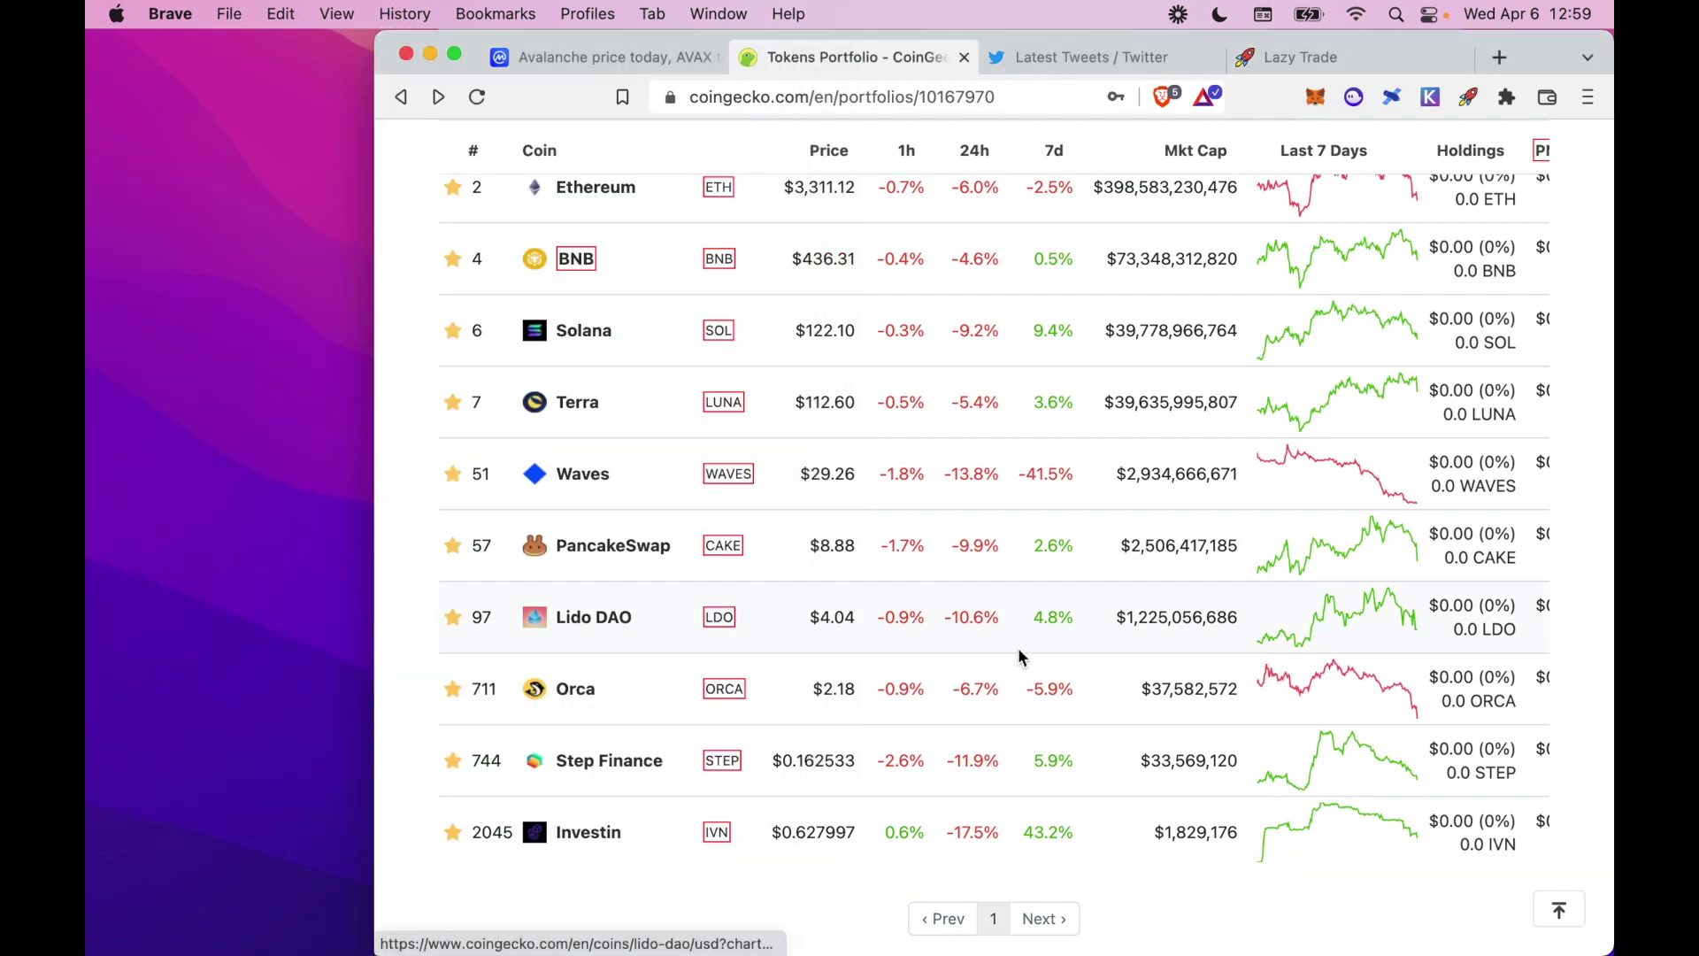
Submit a 0.1 SOL to ORCA swap in Jupiter, cancel it in Phantom, and close the window
{"action": "left_click", "coordinate": [729, 695]}
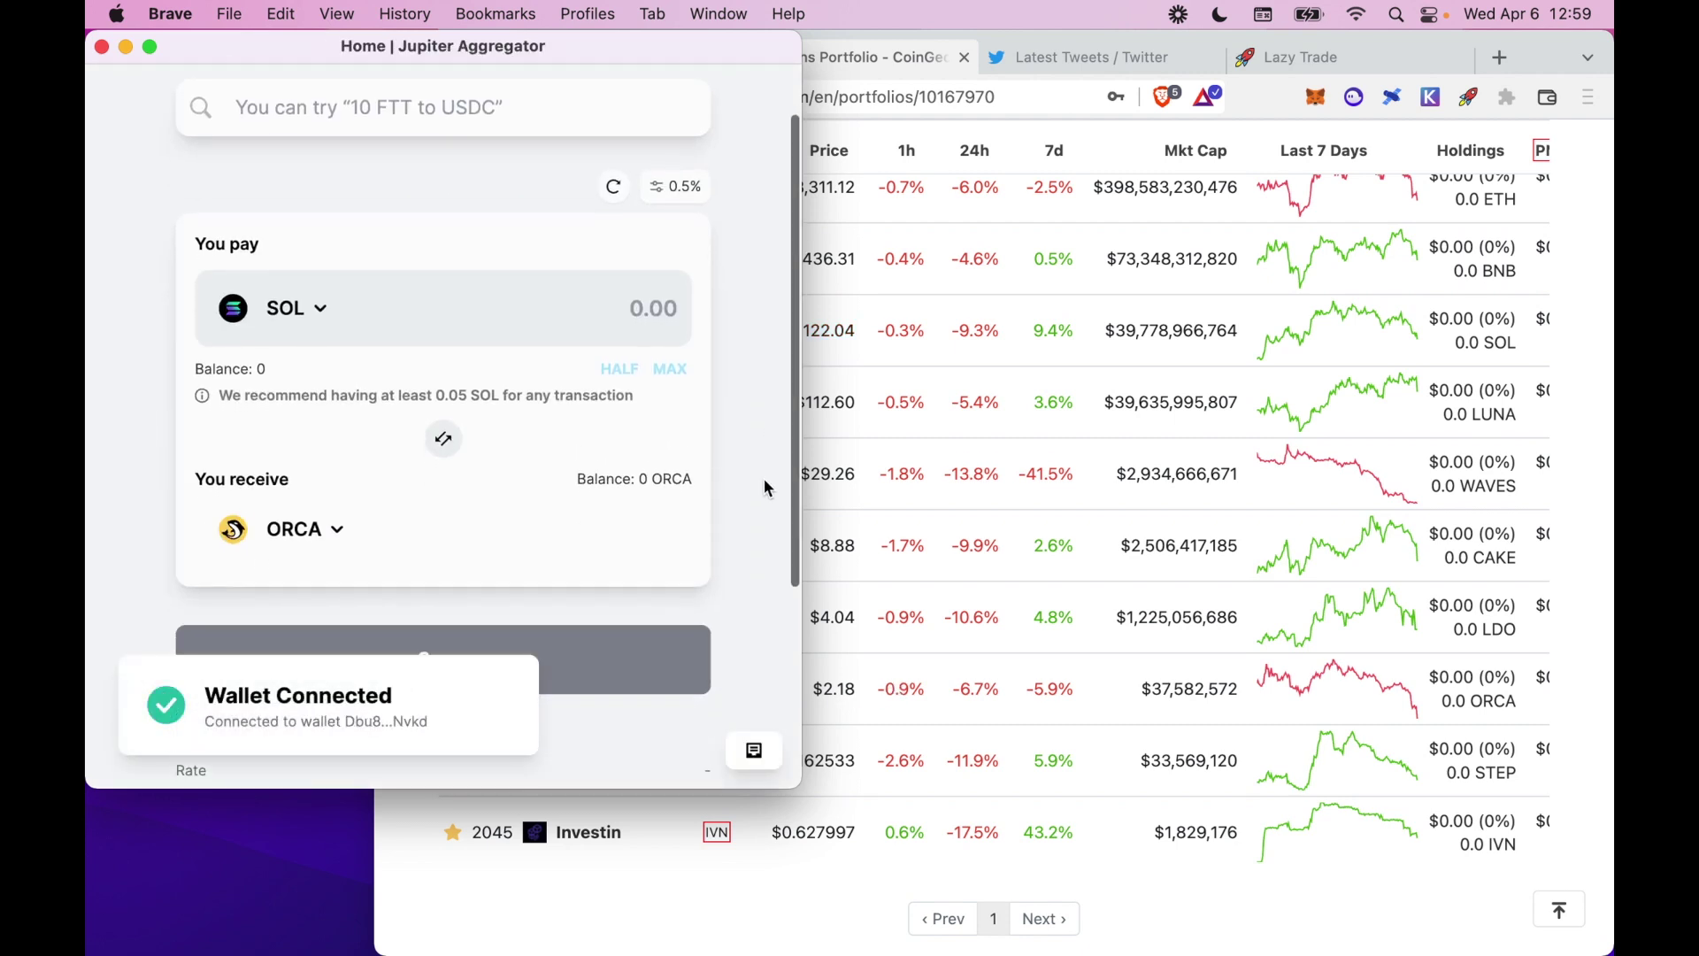
{"action": "scroll", "coordinate": [412, 443], "scroll_direction": "down", "scroll_amount": 2}
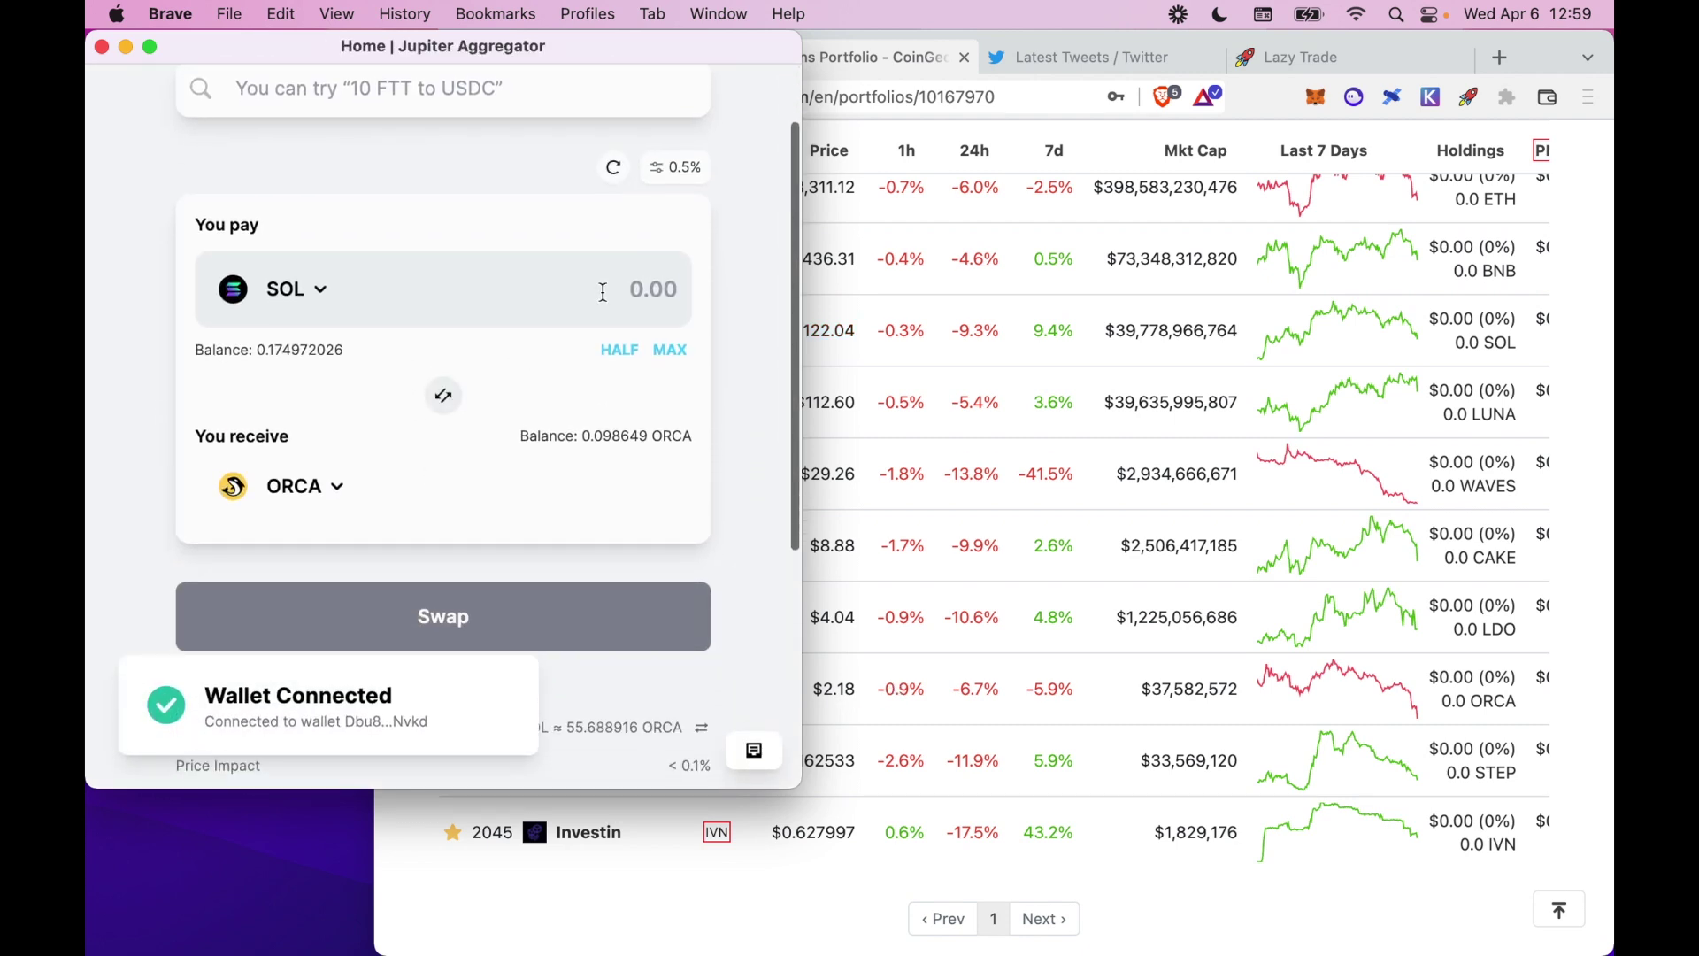
{"action": "type", "text": "0.1"}
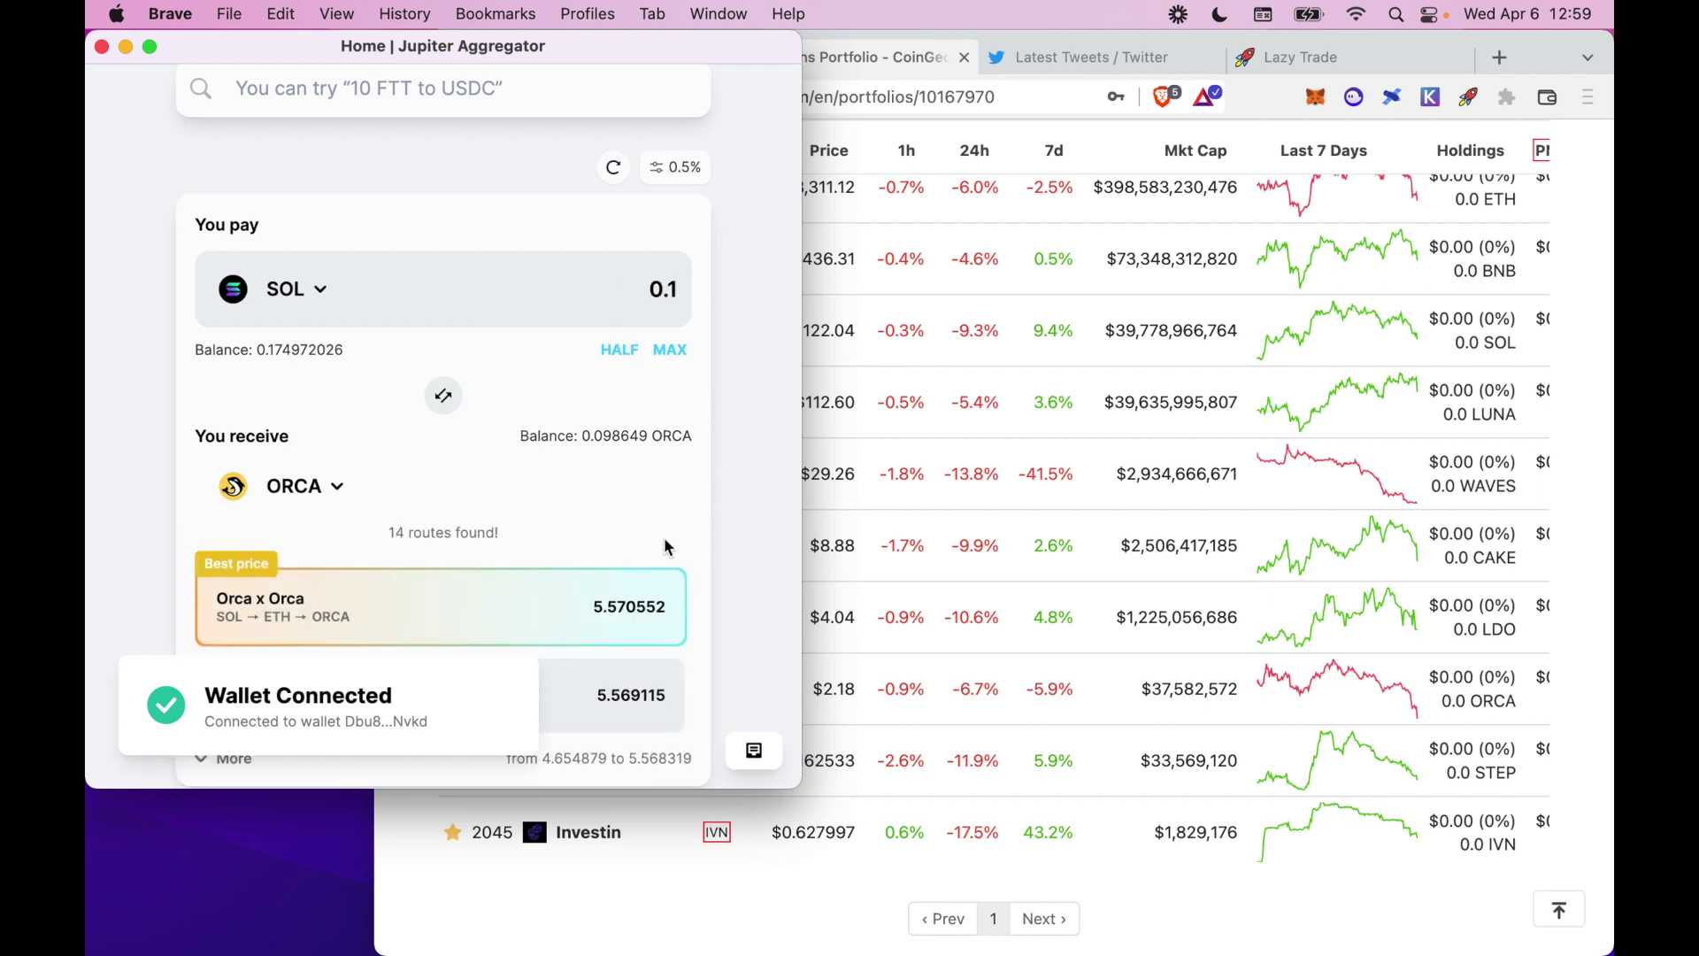
{"action": "scroll", "coordinate": [611, 575], "scroll_direction": "down", "scroll_amount": 5}
{"action": "left_click", "coordinate": [595, 624]}
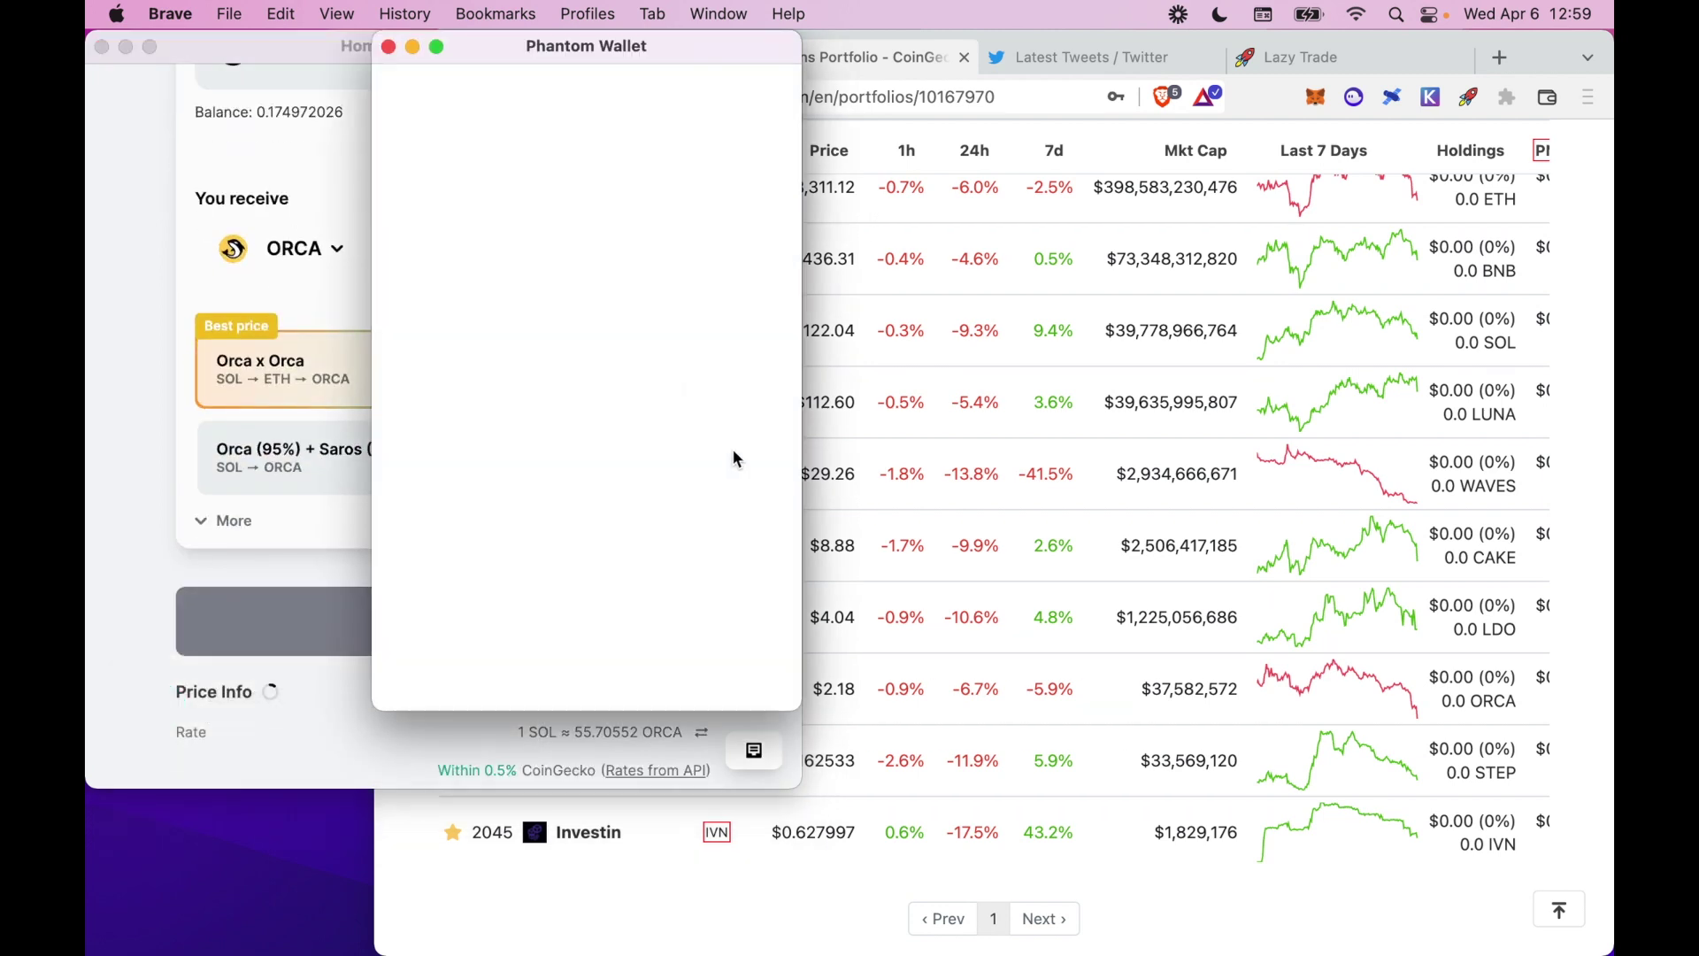
{"action": "left_click", "coordinate": [493, 687]}
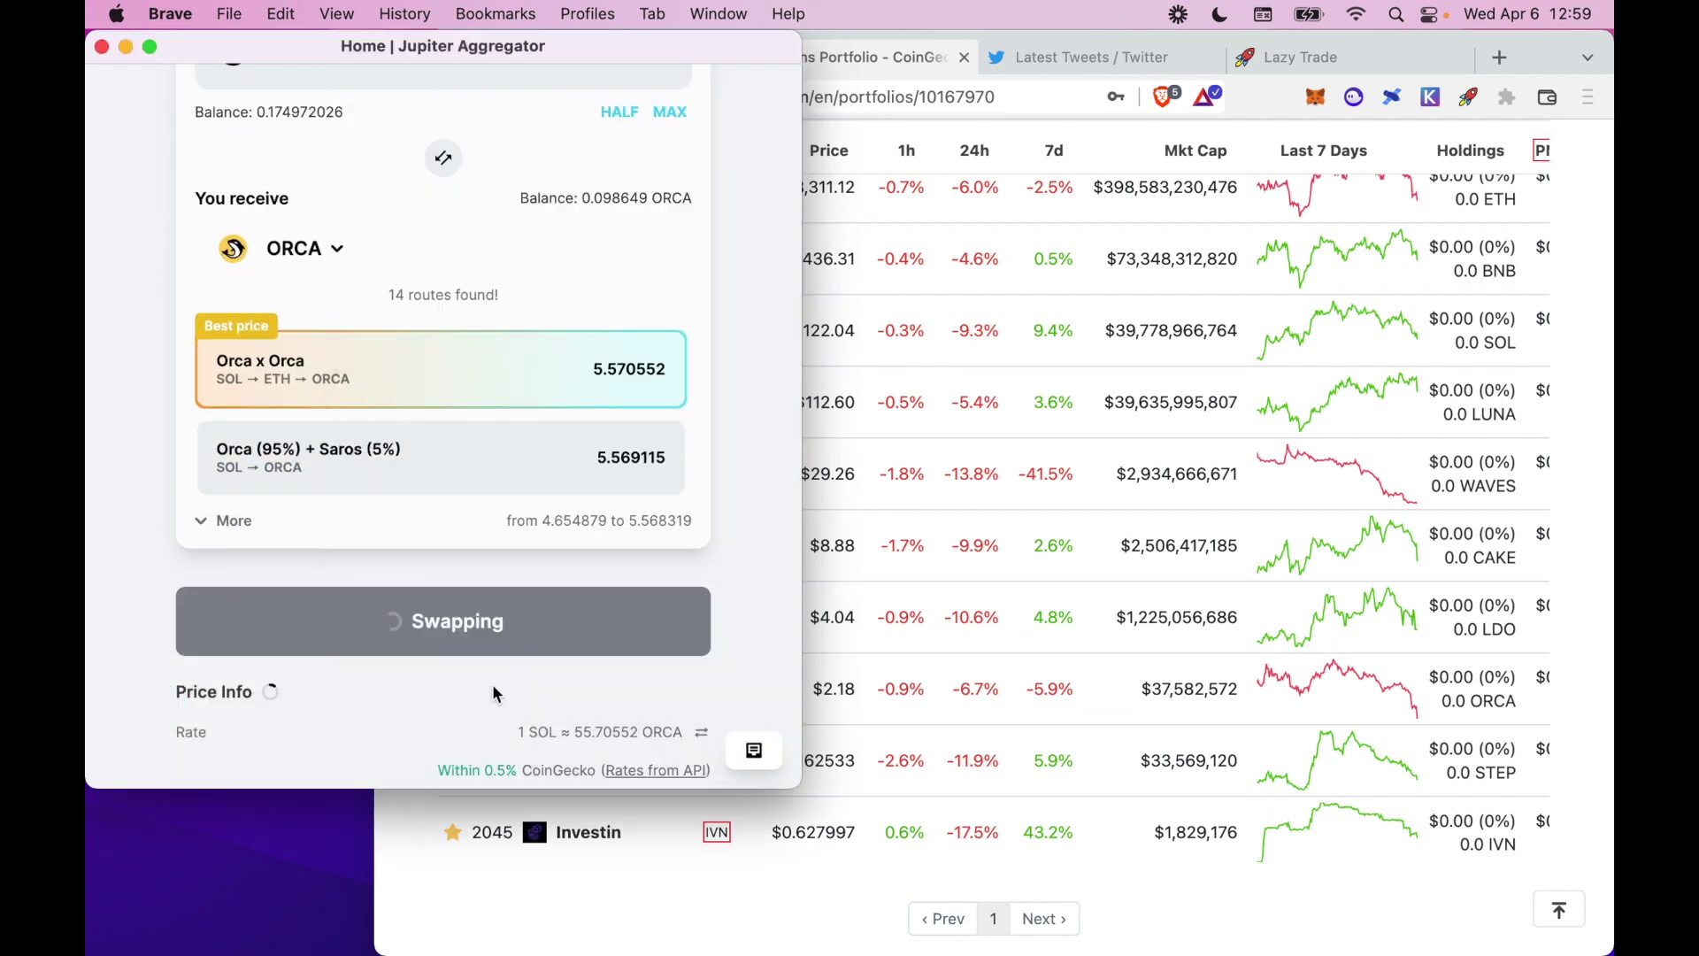
{"action": "left_click", "coordinate": [101, 47]}
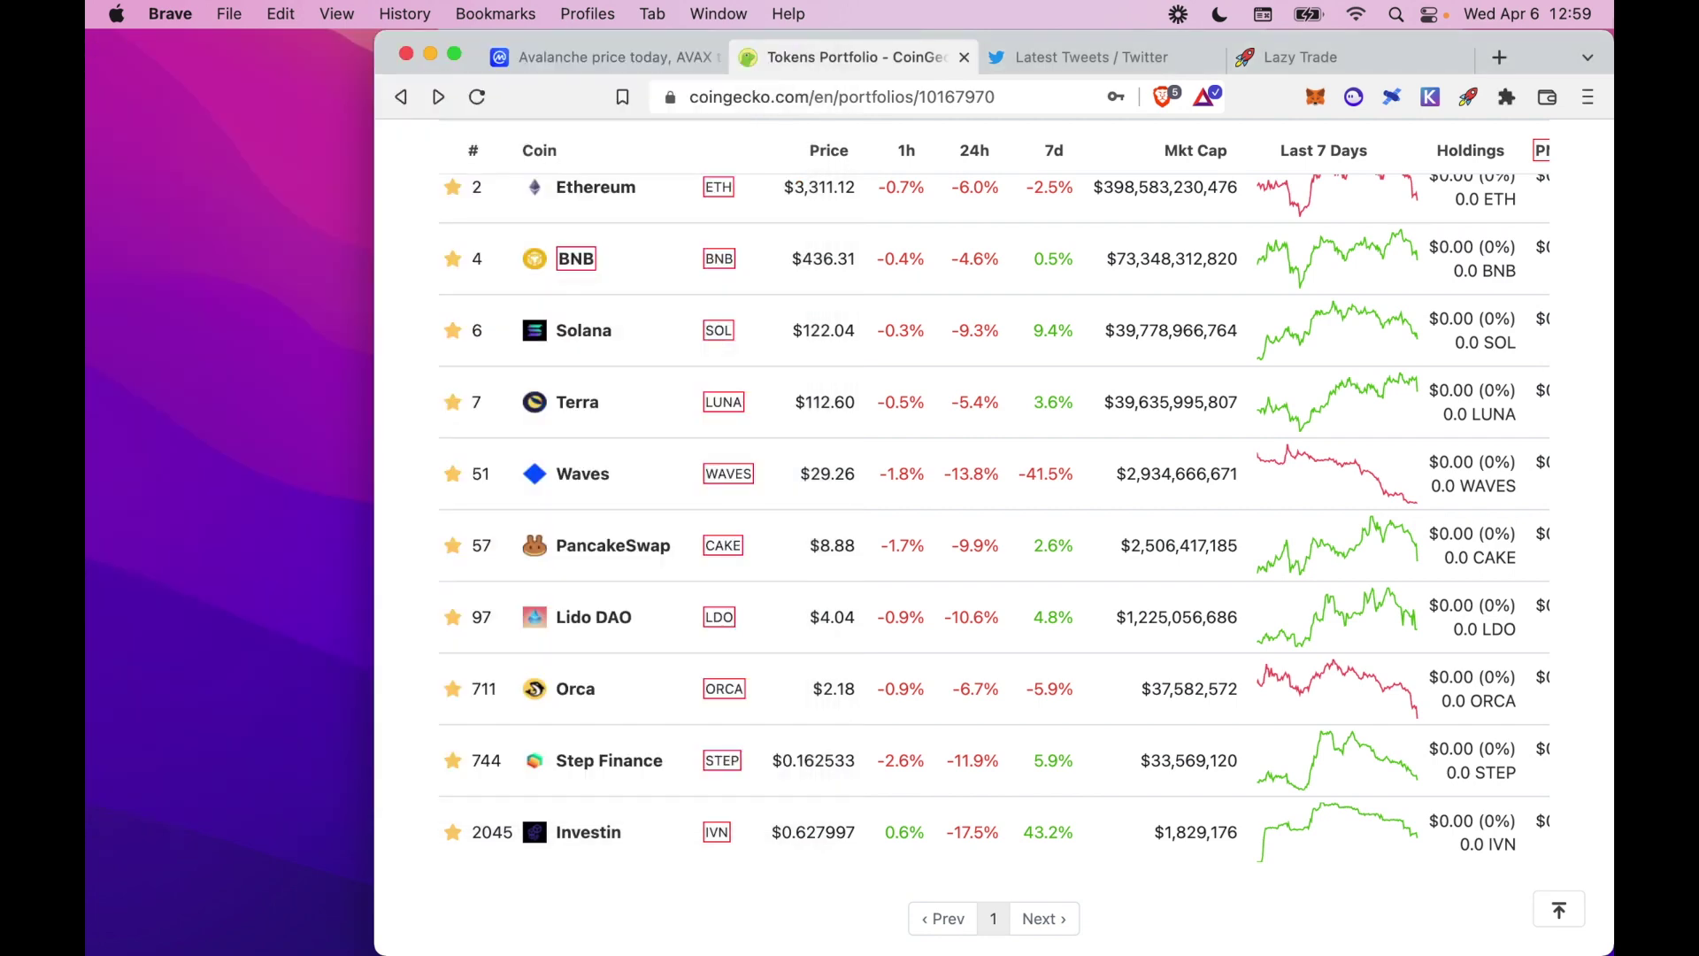
{"action": "left_click", "coordinate": [1084, 58]}
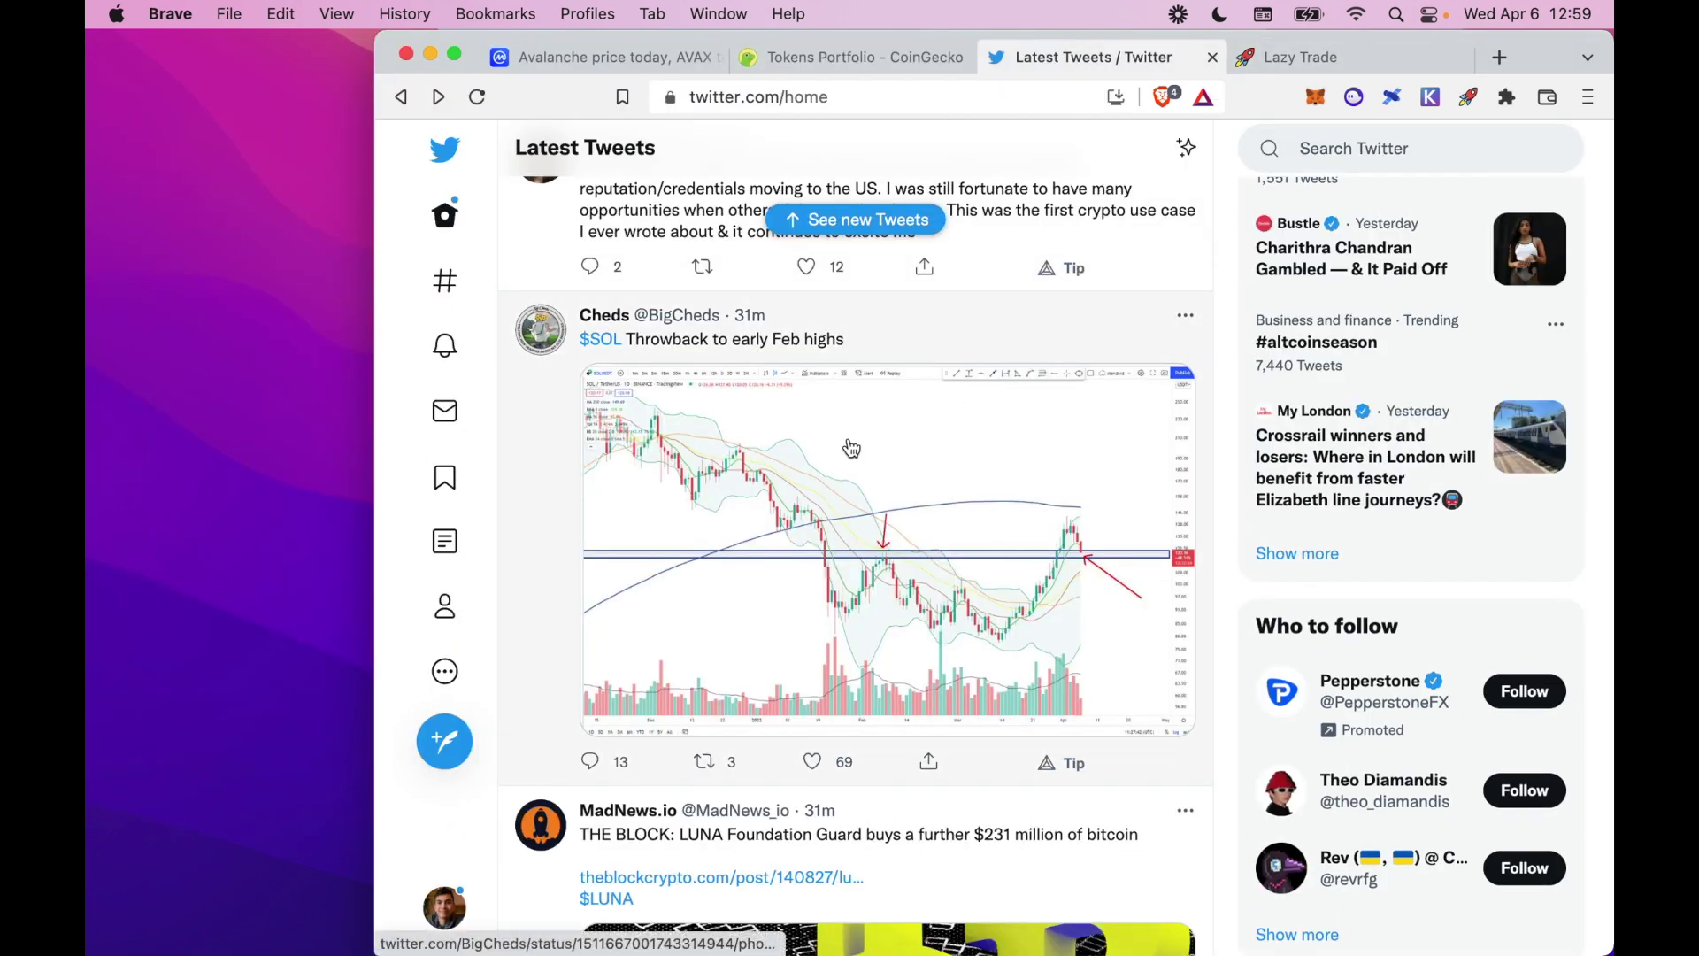
Open the Lazy Trade SOLUSDT chart from the tweet's $SOL cashtag
{"action": "left_click", "coordinate": [617, 341]}
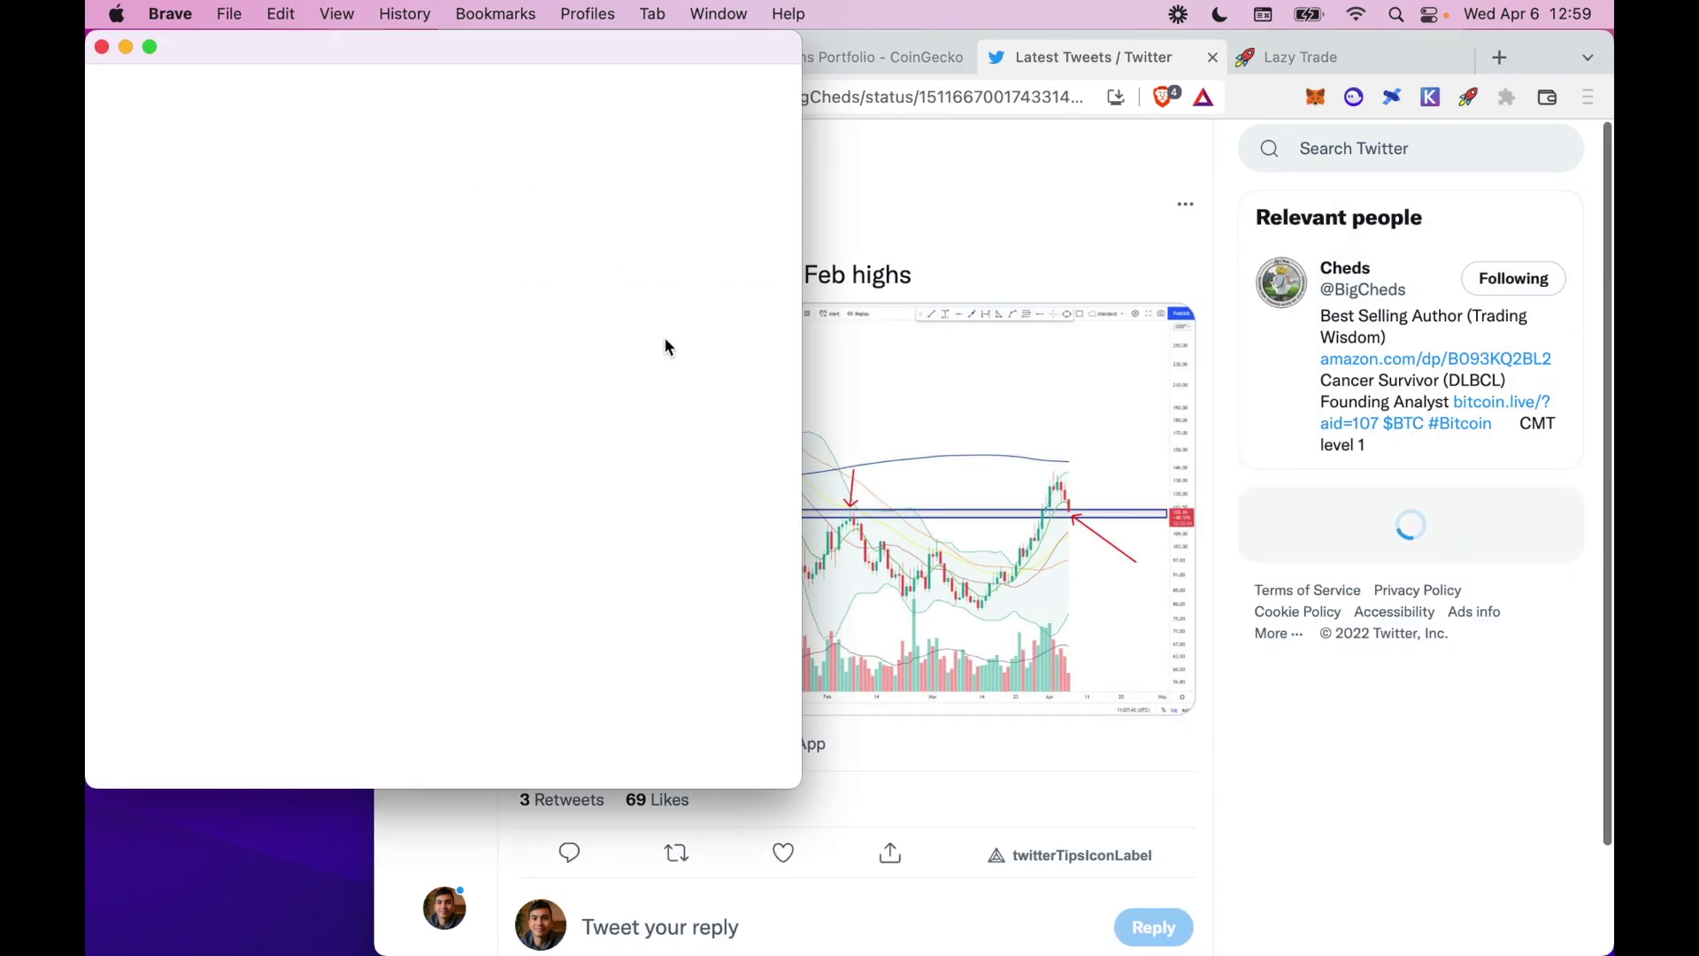